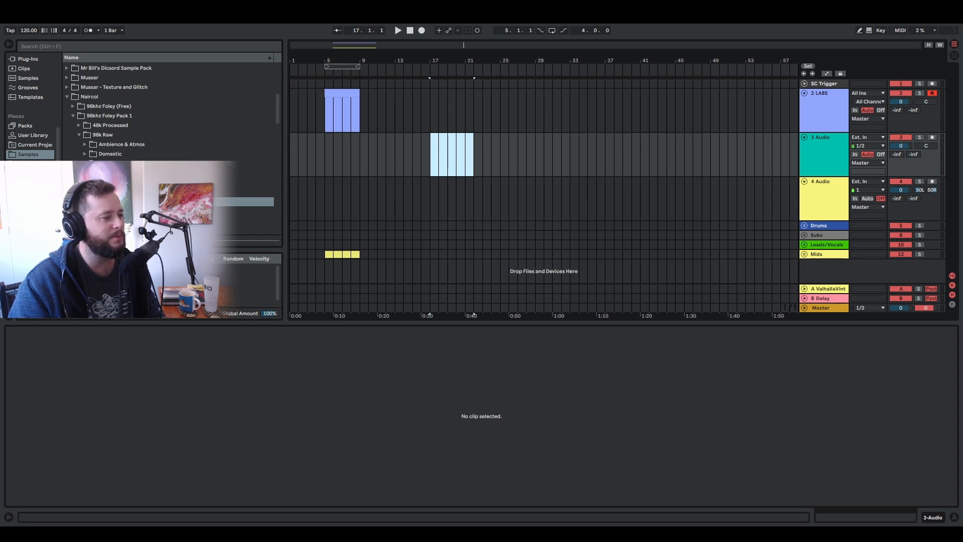
- Audition the Breaking Sticks and Rustling Sticks foley samples in the Wood & Trees folder
scroll(165, 133, "down", 3)
left_click(165, 132)
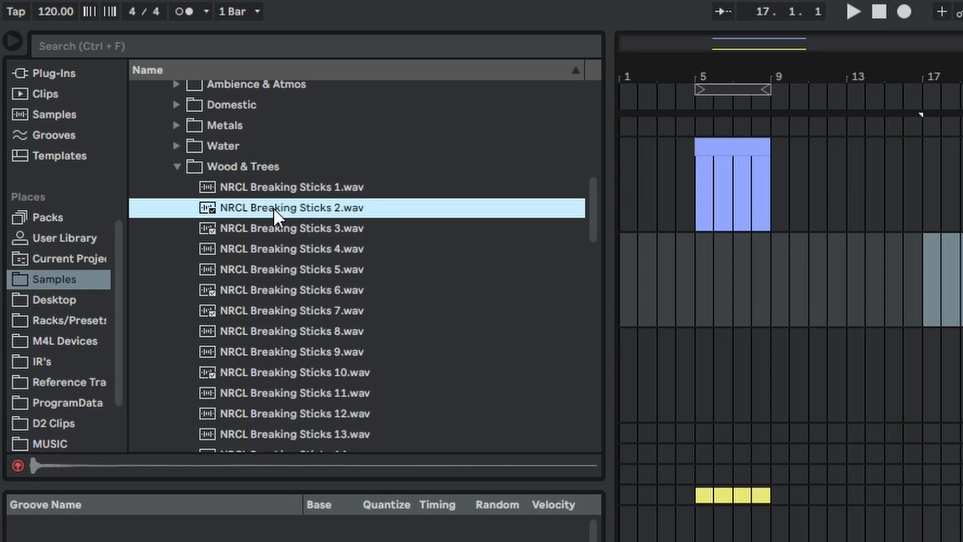
scroll(297, 262, "down", 6)
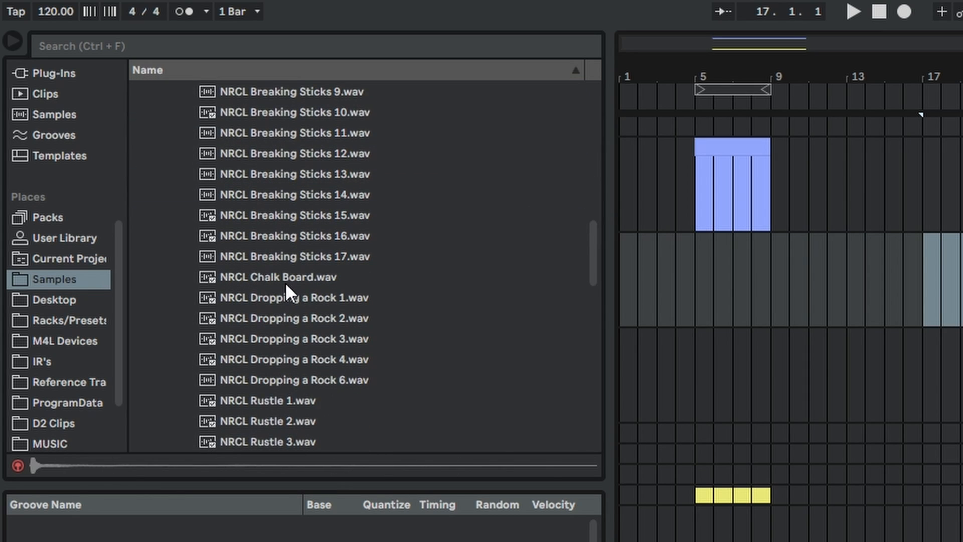
scroll(312, 293, "down", 3)
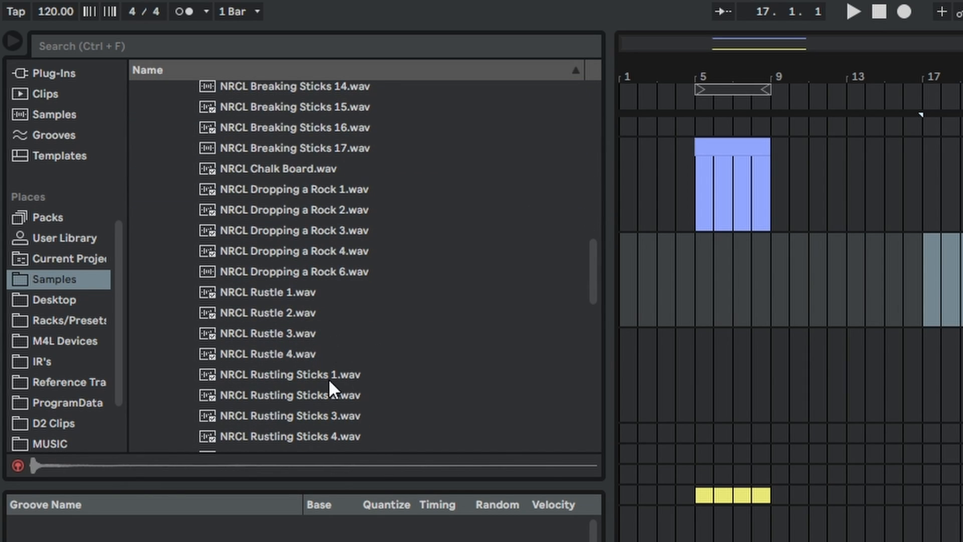
left_click(296, 376)
scroll(351, 372, "down", 1)
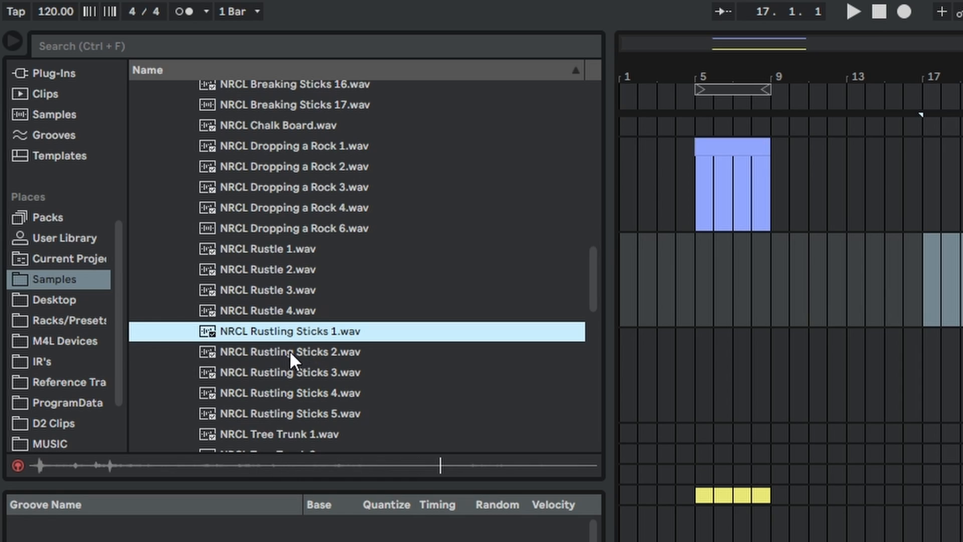
left_click(291, 350)
left_click(307, 369)
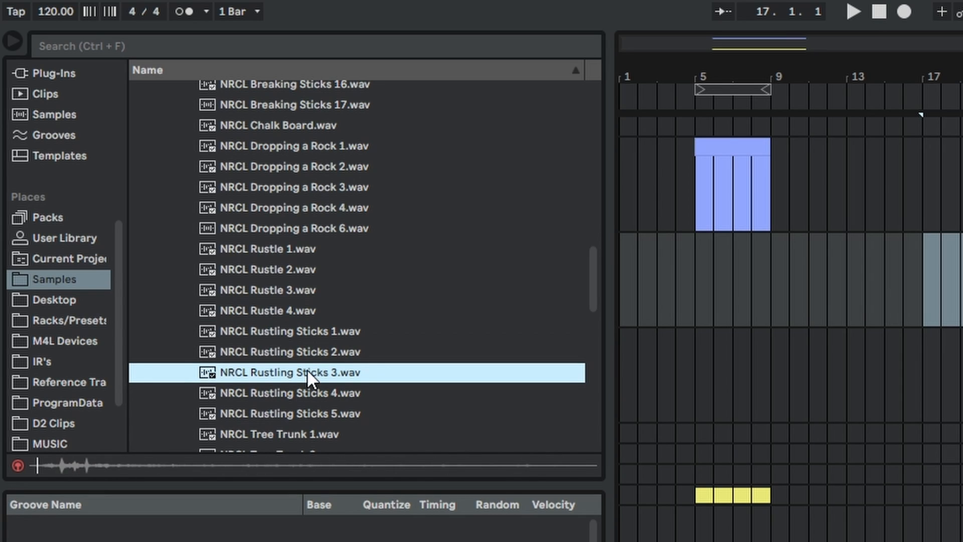
left_click(312, 396)
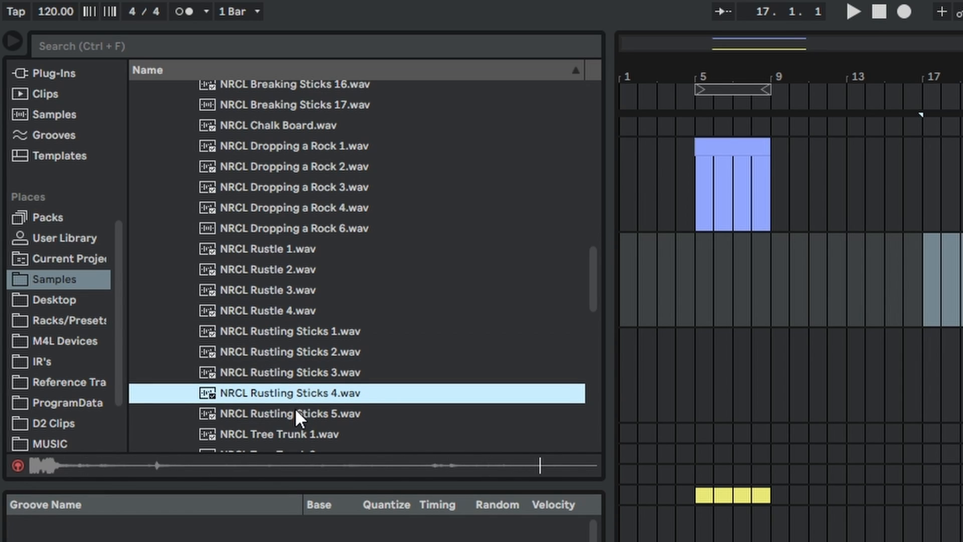
left_click(297, 414)
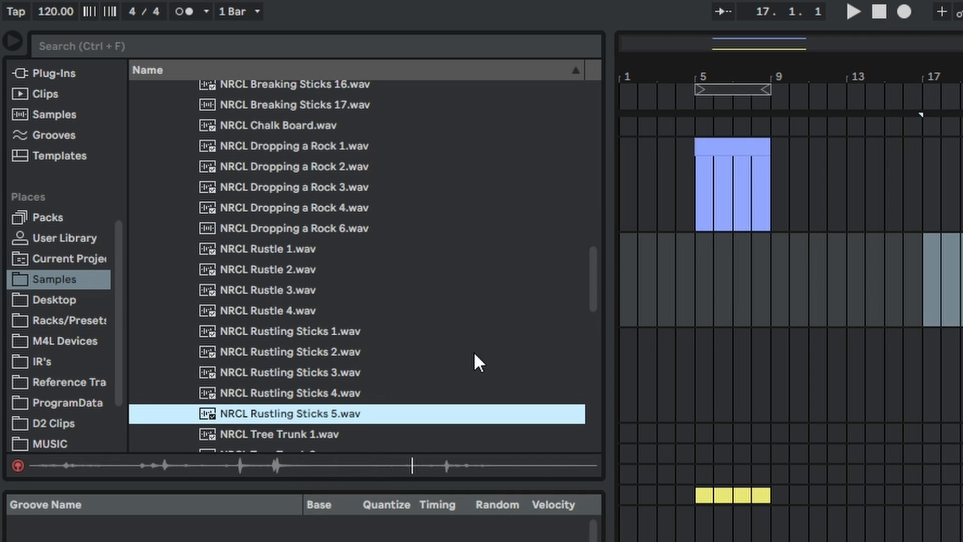
- Place NRCL Rustling Sticks 5.wav at bar 18 on track 3 and enable Beats warping with forward transient looping
left_click_drag(316, 415, 941, 281)
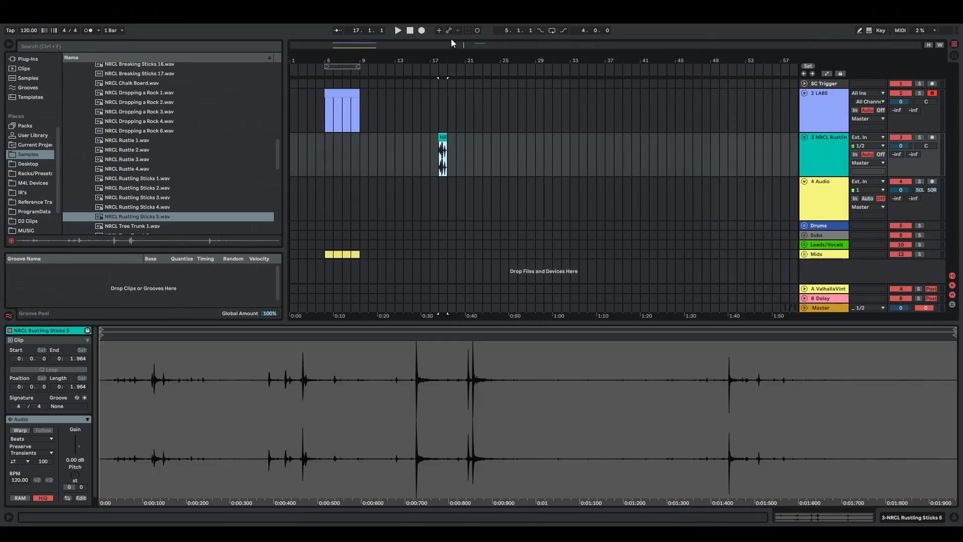
left_click_drag(437, 56, 321, 66)
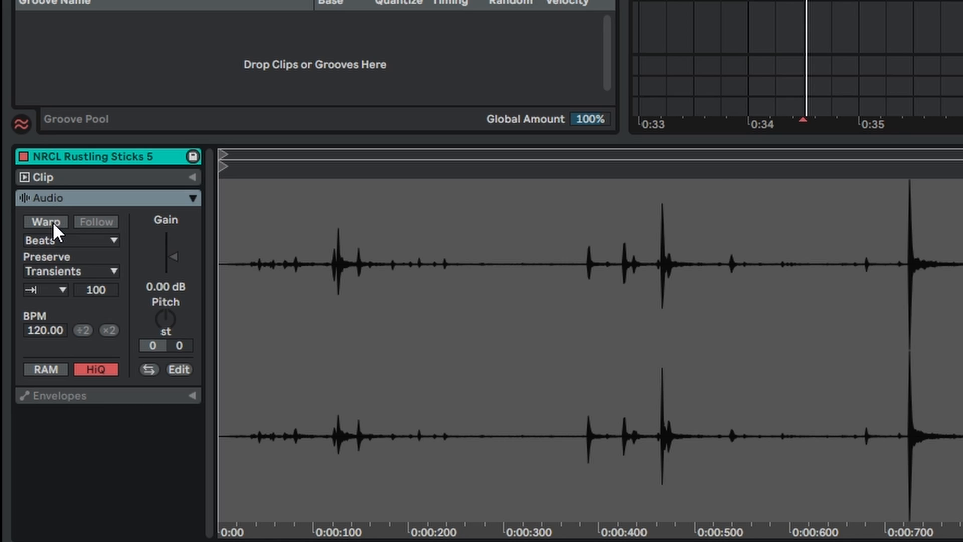
left_click(46, 222)
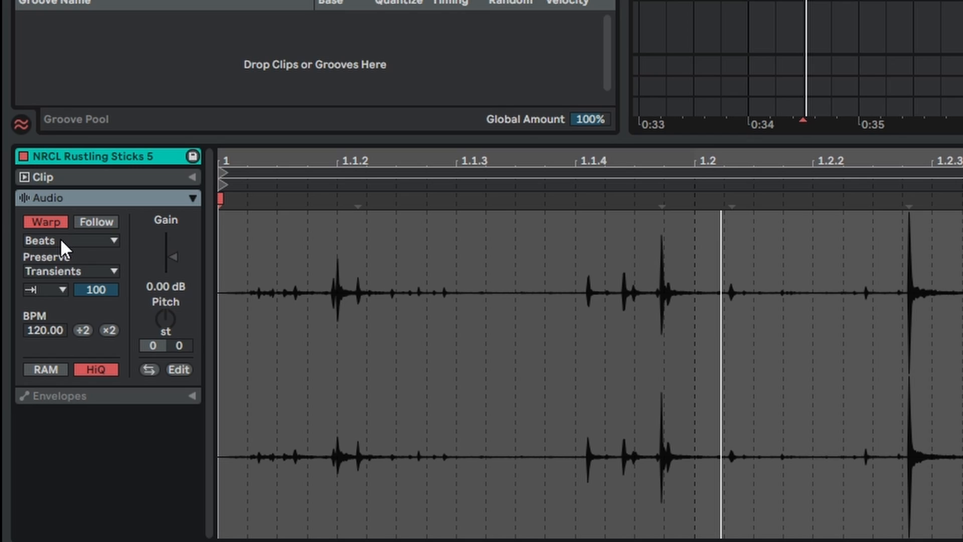
left_click(51, 290)
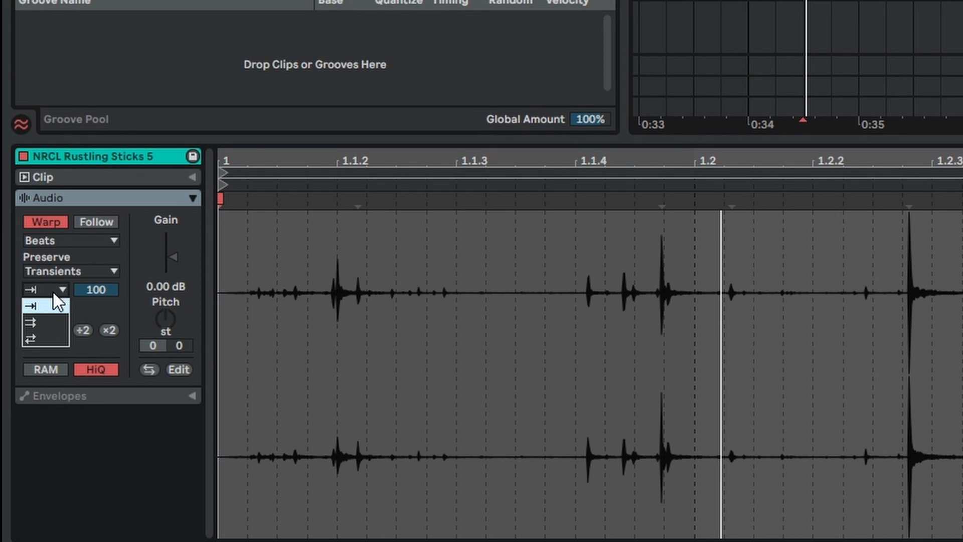
left_click(41, 323)
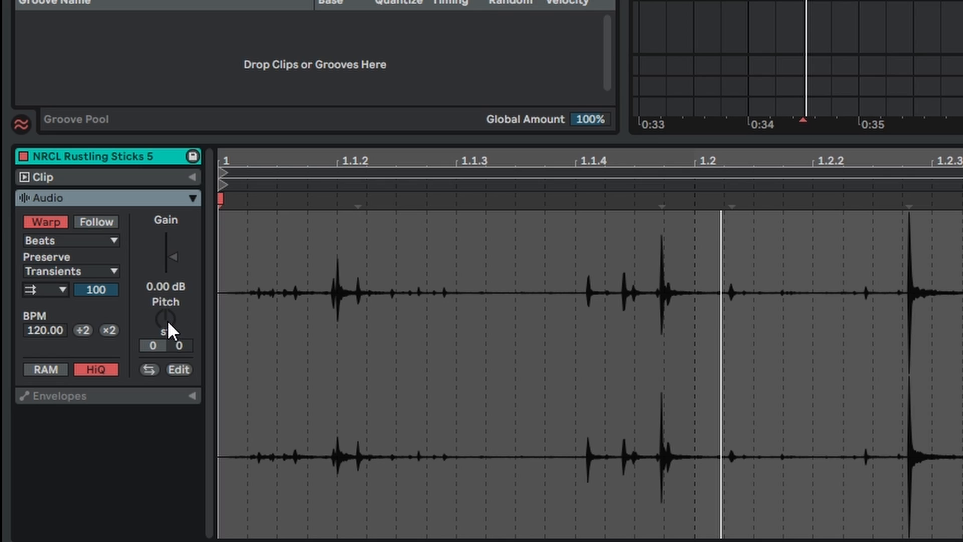
- Transpose the Rustling Sticks clip to +22 semitones and play it from several points around its quieter transients
left_click_drag(169, 323, 169, 306)
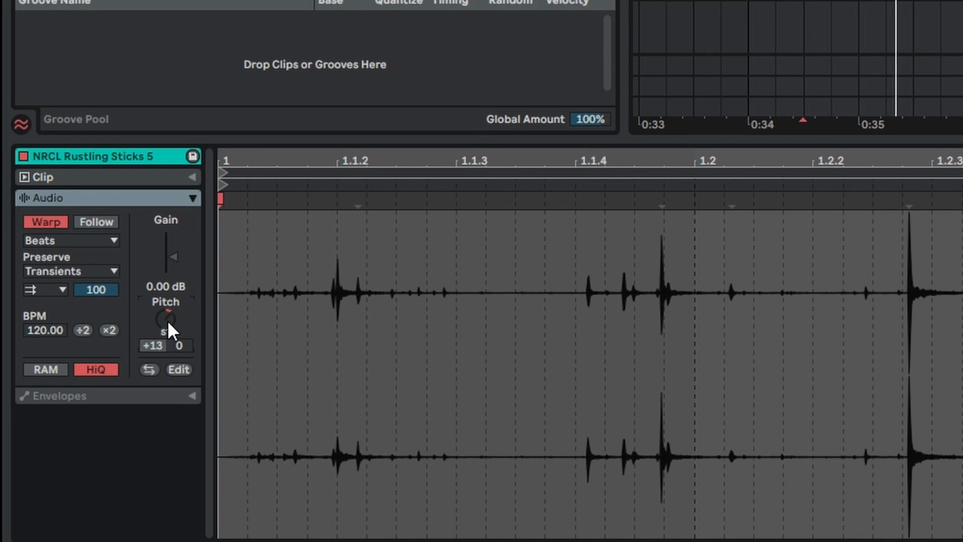
mouse_move(168, 321)
left_mouse_down()
mouse_move(167, 281)
mouse_move(168, 308)
left_mouse_up()
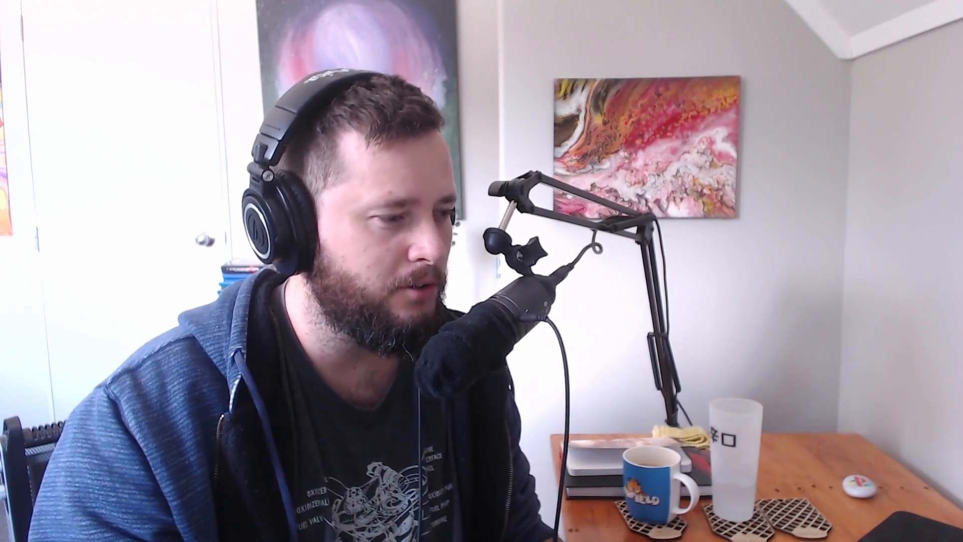
left_click(587, 297)
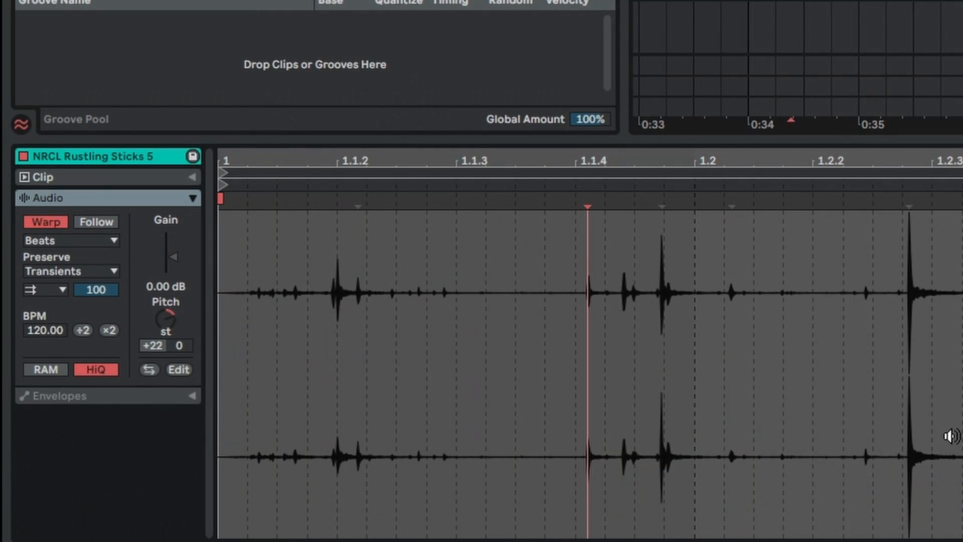
left_click(561, 293)
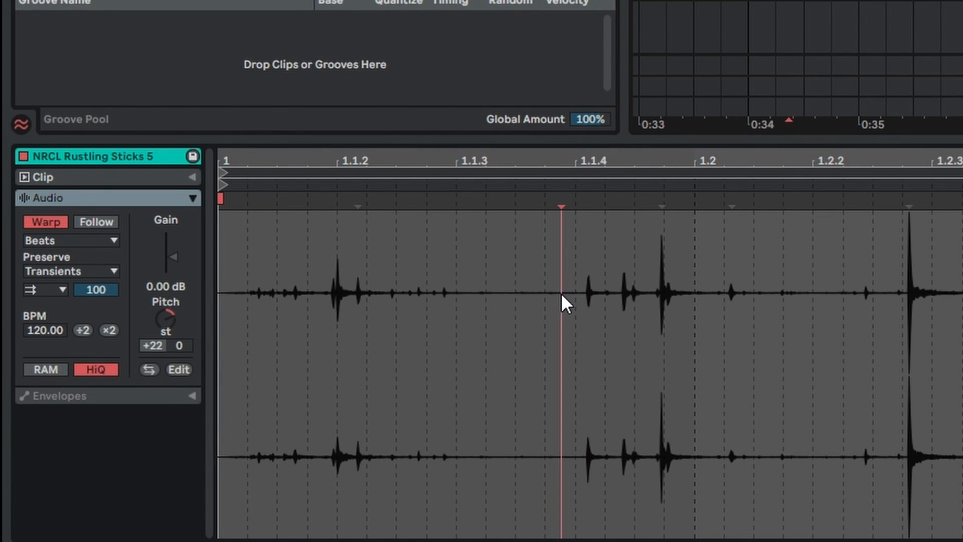
left_click(592, 297)
left_click(589, 297)
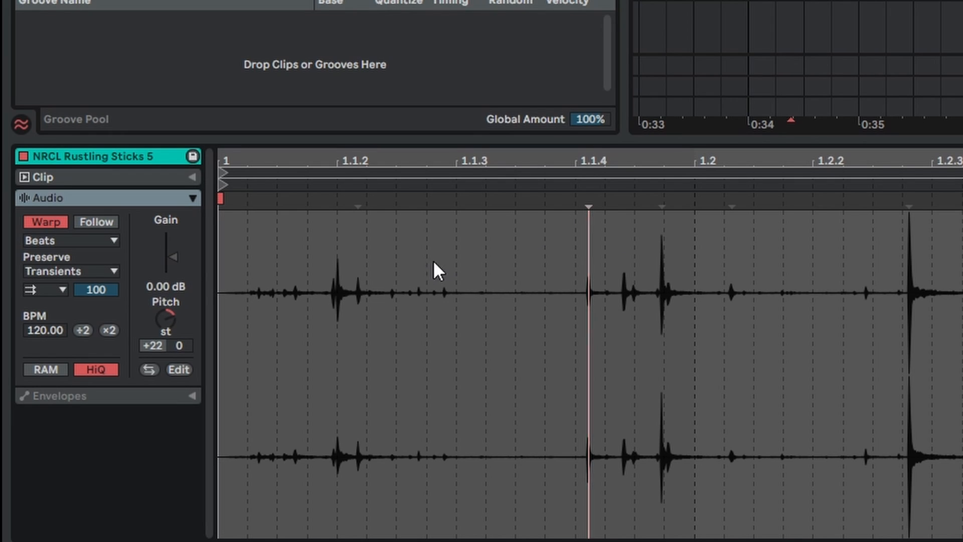
left_click(502, 270)
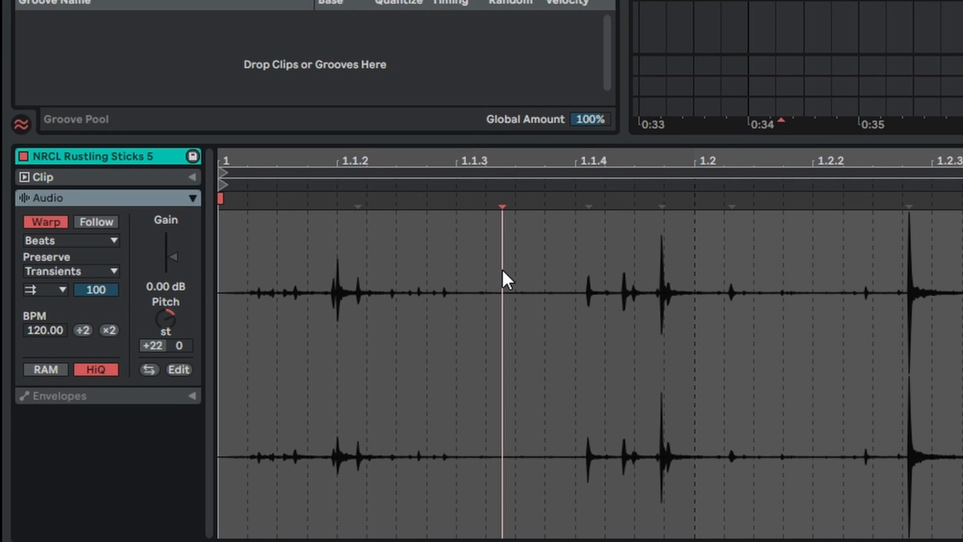
left_click(537, 276)
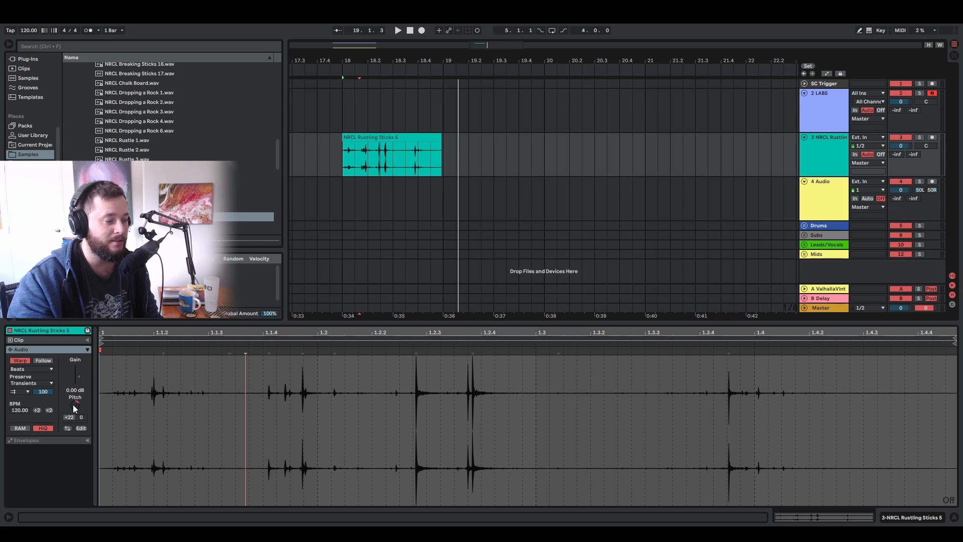
- Lower the clip's pitch to +6 semitones and play it back from bar 18
key("space")
key("space")
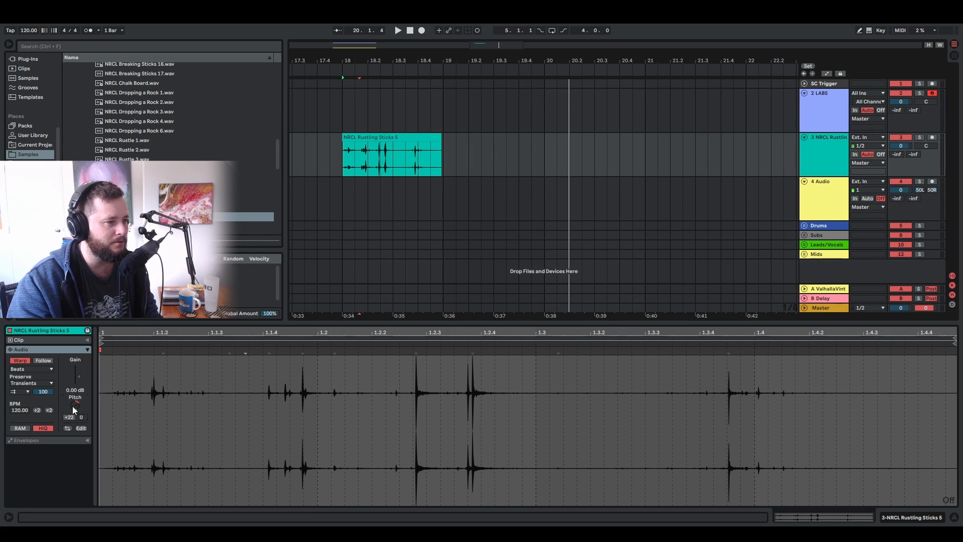
key("space")
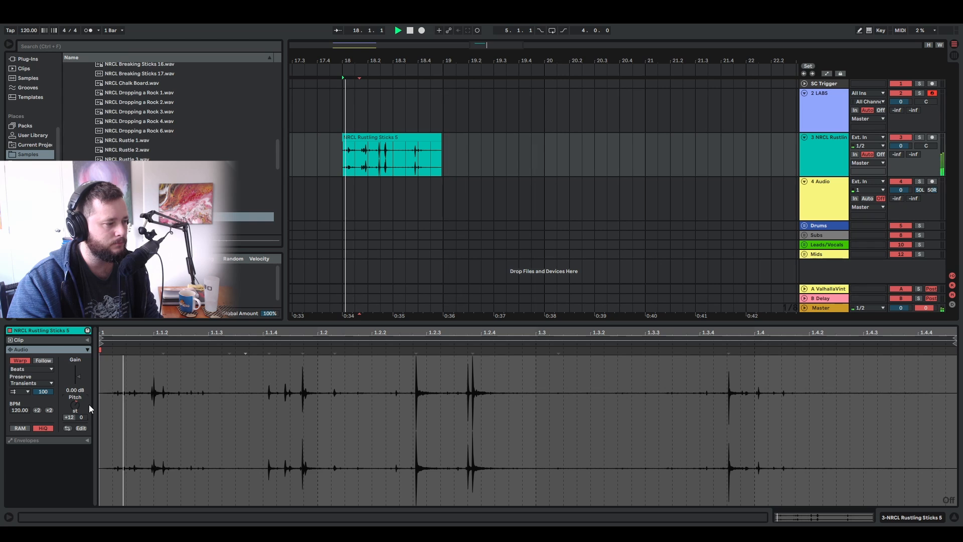
left_click_drag(76, 408, 76, 418)
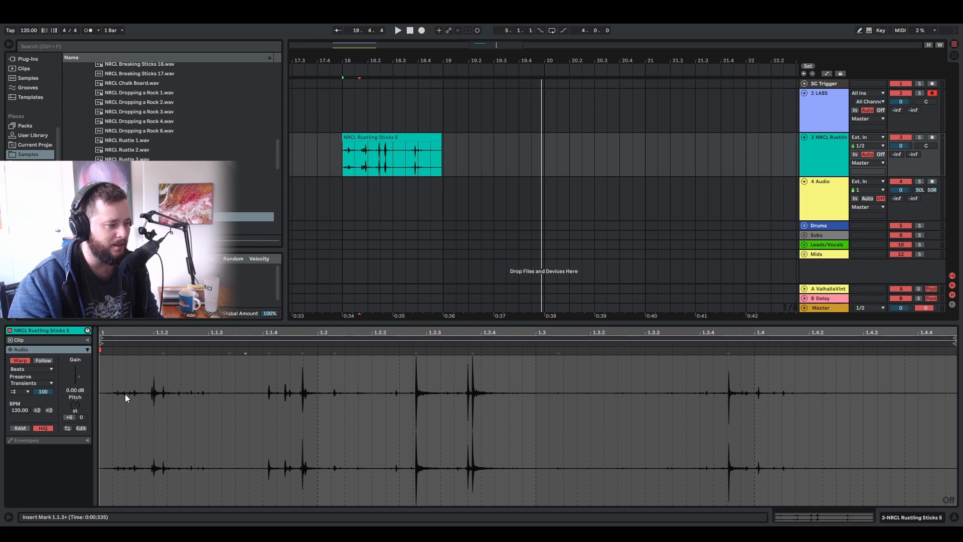
key("space")
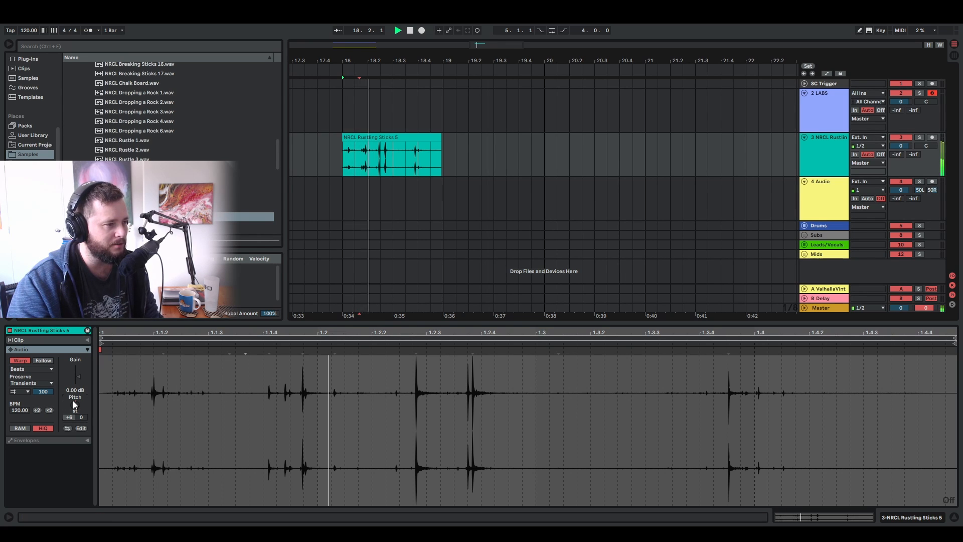
- Raise the clip's pitch to +31 semitones during playback, settle it at +23, and stop
left_click_drag(75, 404, 74, 389)
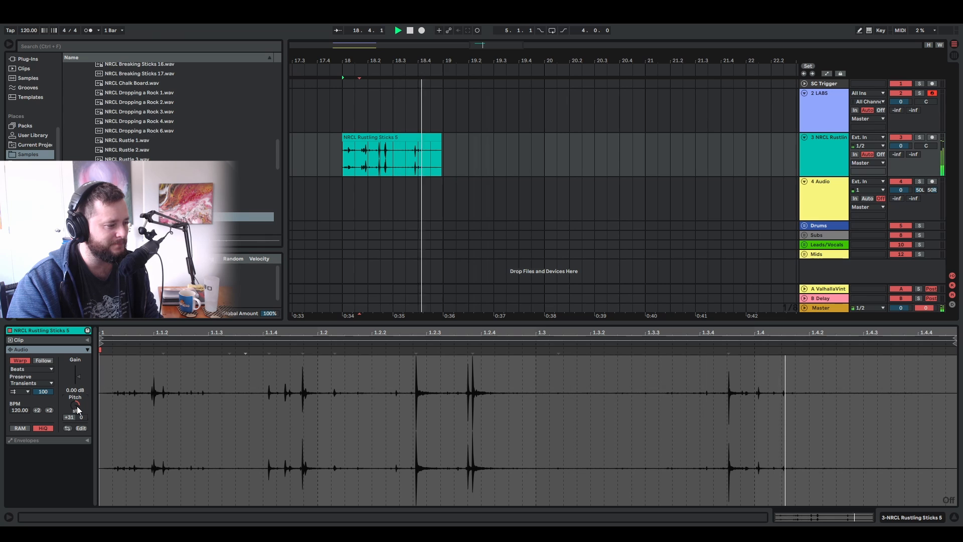
mouse_move(77, 405)
left_mouse_down()
mouse_move(77, 389)
mouse_move(77, 408)
left_mouse_up()
key("space")
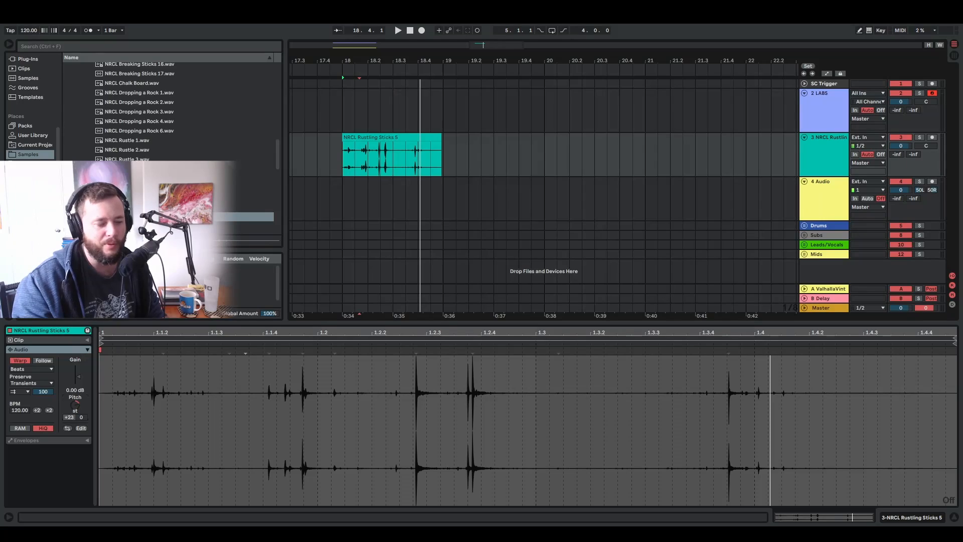
- Delete the audio track holding the Rustling Sticks clip
left_click(832, 155)
key("Delete")
- Search the Instruments collection for "ope" and load the Operator instrument
scroll(20, 107, "up", 5)
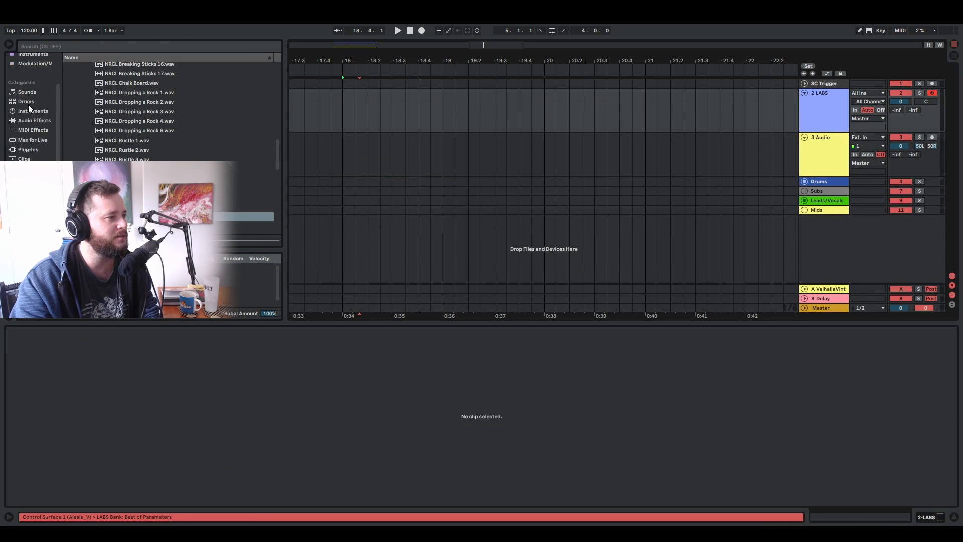
left_click(33, 114)
left_click(73, 47)
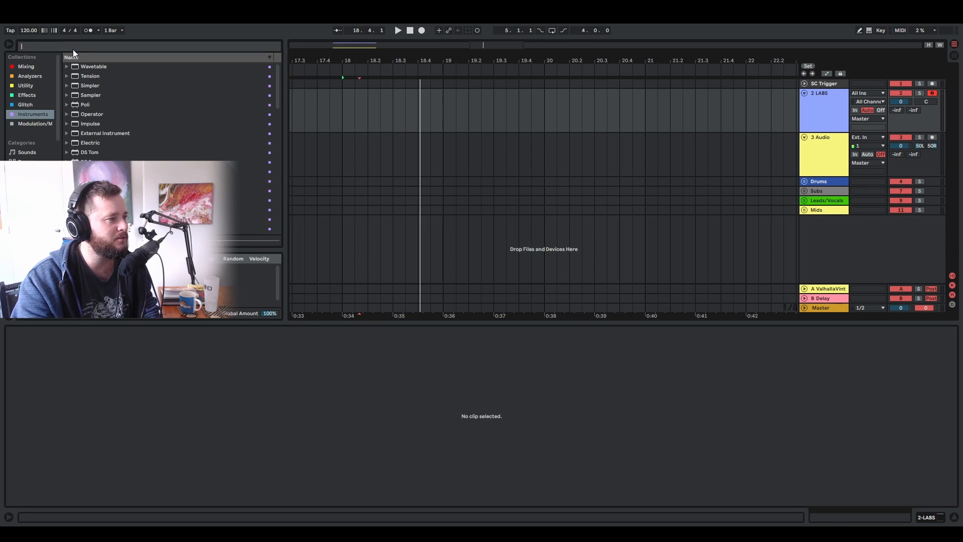
type("ope")
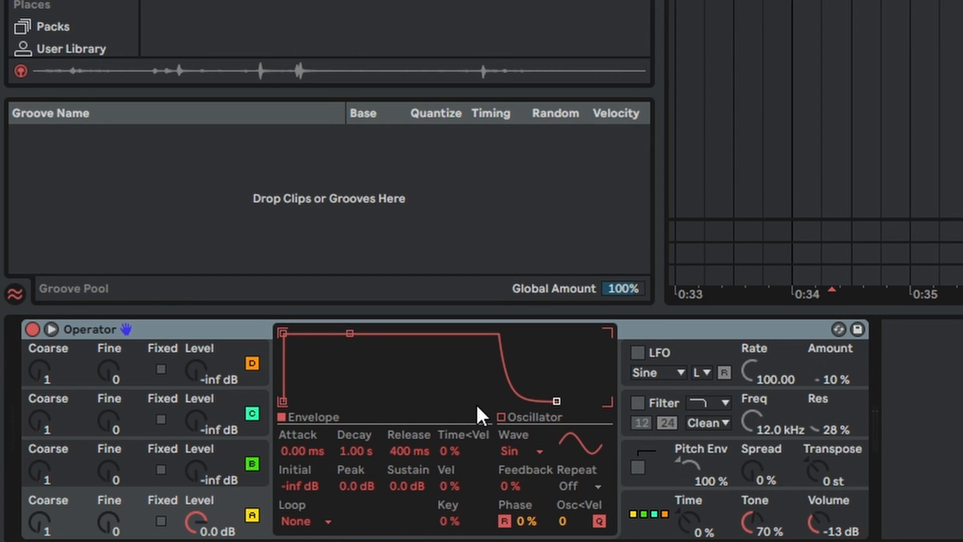
- Try a Saw D waveform and hand-drawn harmonics on oscillator A, returning it to Sine
left_click(516, 452)
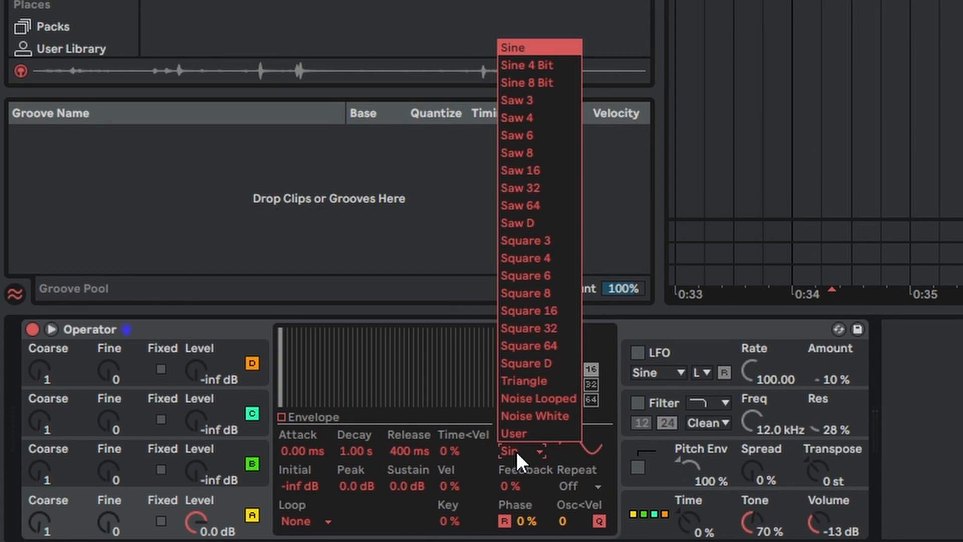
left_click(547, 223)
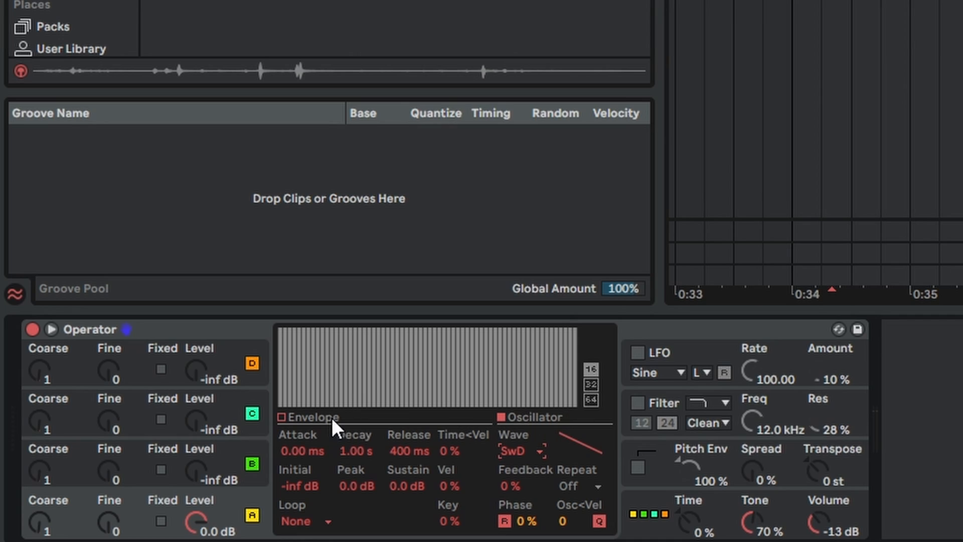
mouse_move(285, 366)
left_mouse_down()
mouse_move(538, 394)
mouse_move(522, 370)
mouse_move(308, 326)
mouse_move(547, 415)
mouse_move(398, 334)
left_mouse_up()
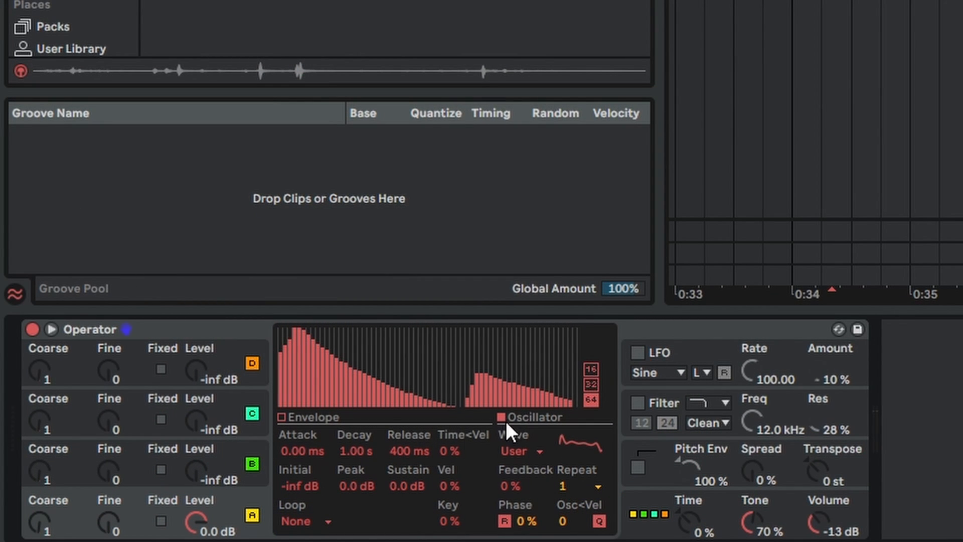
left_click(523, 453)
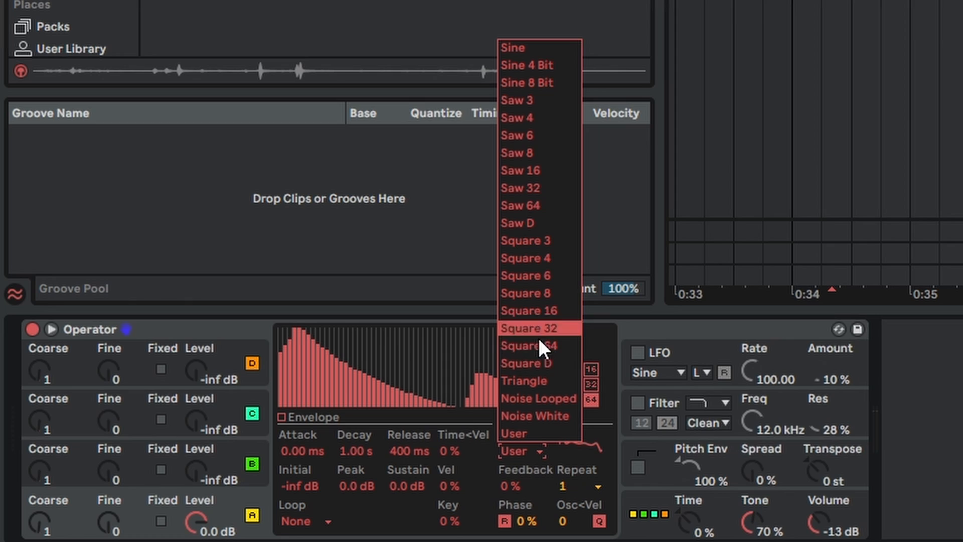
left_click(529, 44)
- Choose the algorithm where oscillators C and D both modulate B and B modulates A, and display oscillator B's envelope
left_click(655, 531)
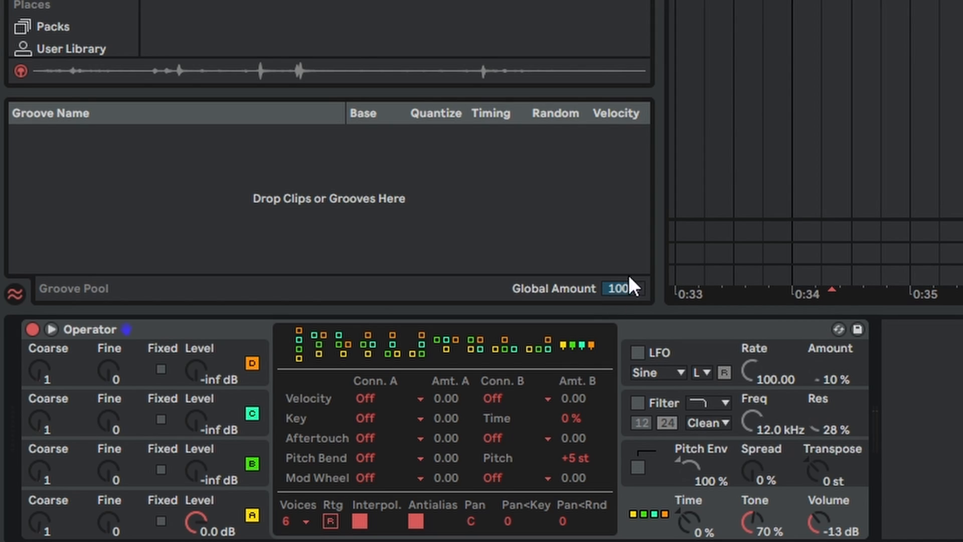
left_click(322, 345)
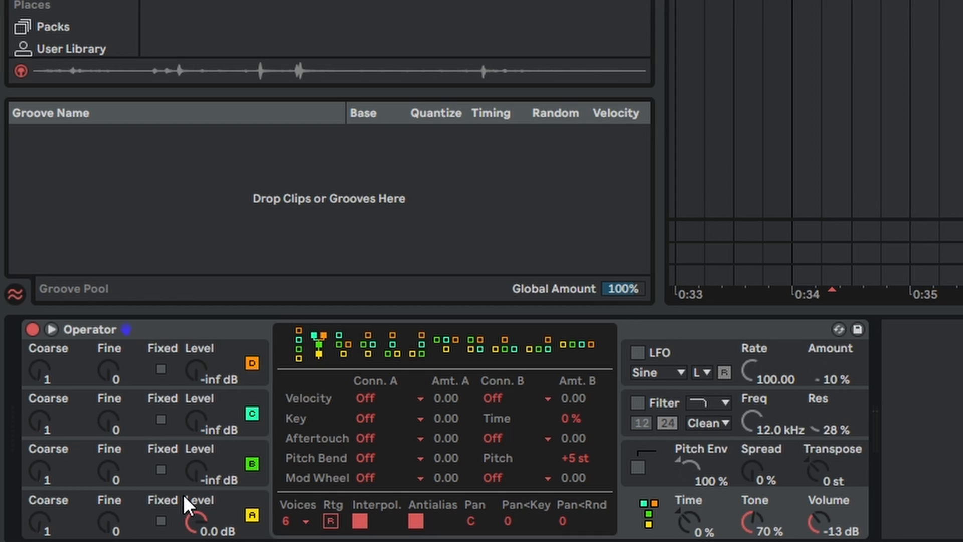
left_click(63, 473)
left_click(305, 415)
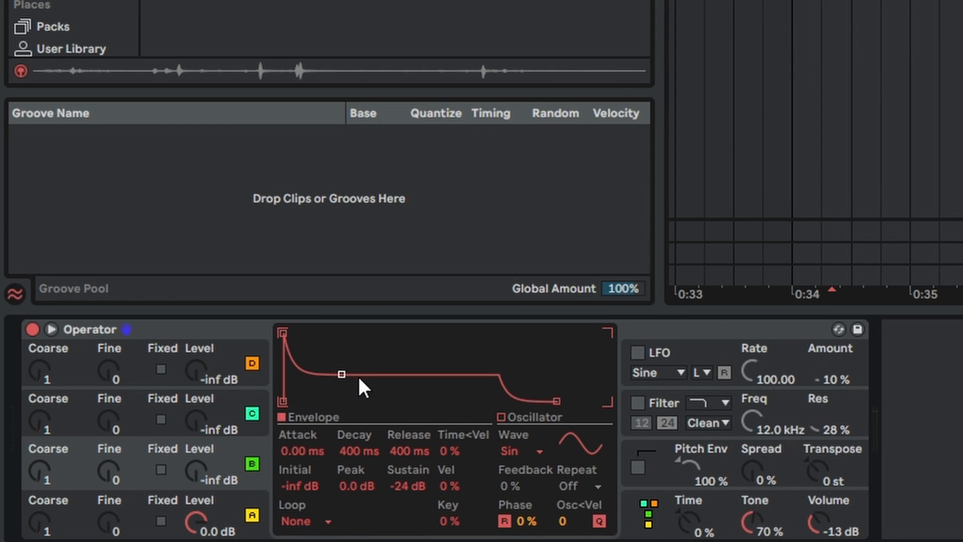
- Raise the envelope sustain of oscillators B and C to 0.0 dB, with decay at 719 ms for B and 351 ms for C
left_click_drag(346, 376, 346, 333)
left_click(73, 409)
left_click_drag(341, 375, 342, 334)
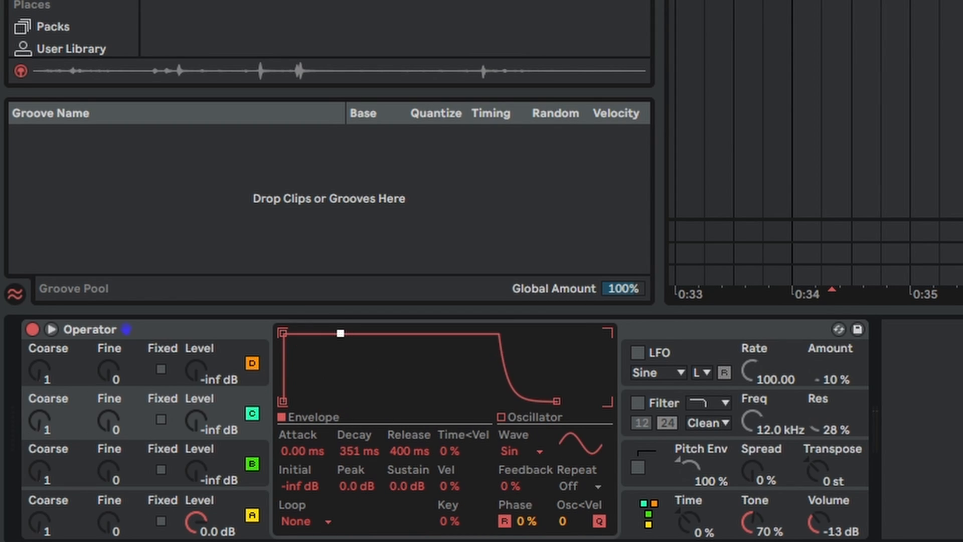
- Set oscillator B's Coarse to 8 and its Level to -16 dB
left_click(74, 510)
mouse_move(51, 476)
left_mouse_down()
mouse_move(50, 464)
mouse_move(40, 464)
left_mouse_up()
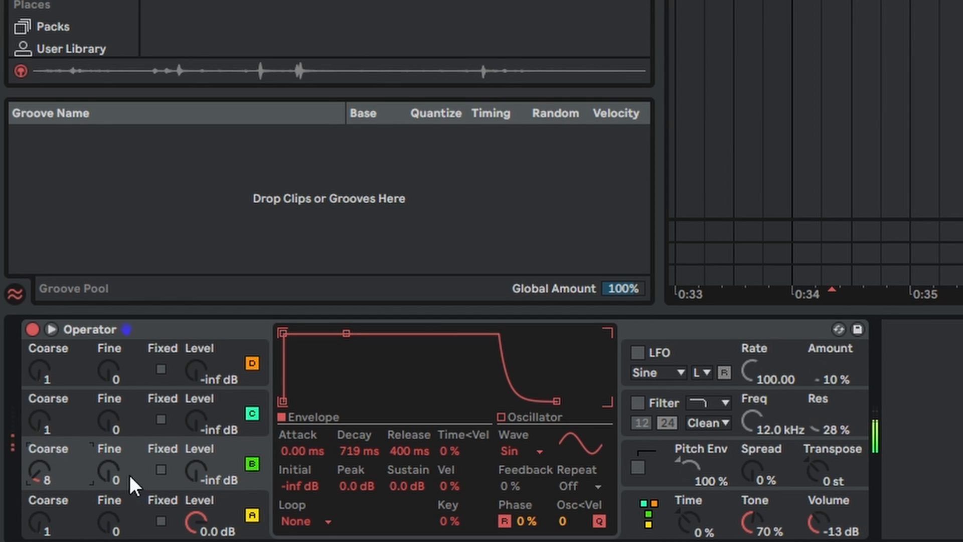
left_click_drag(195, 471, 195, 450)
- Set oscillator C's Coarse to 15, its Level to -8.6 dB and its Feedback to 66 %
left_click_drag(40, 418, 41, 411)
left_click_drag(196, 422, 195, 397)
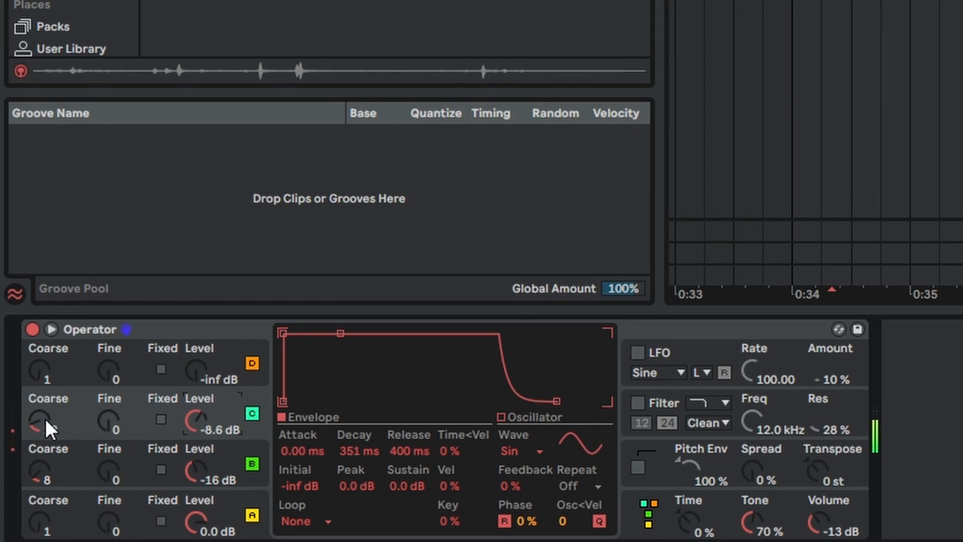
left_click_drag(45, 418, 45, 424)
left_click_drag(40, 422, 41, 413)
left_click_drag(513, 487, 513, 454)
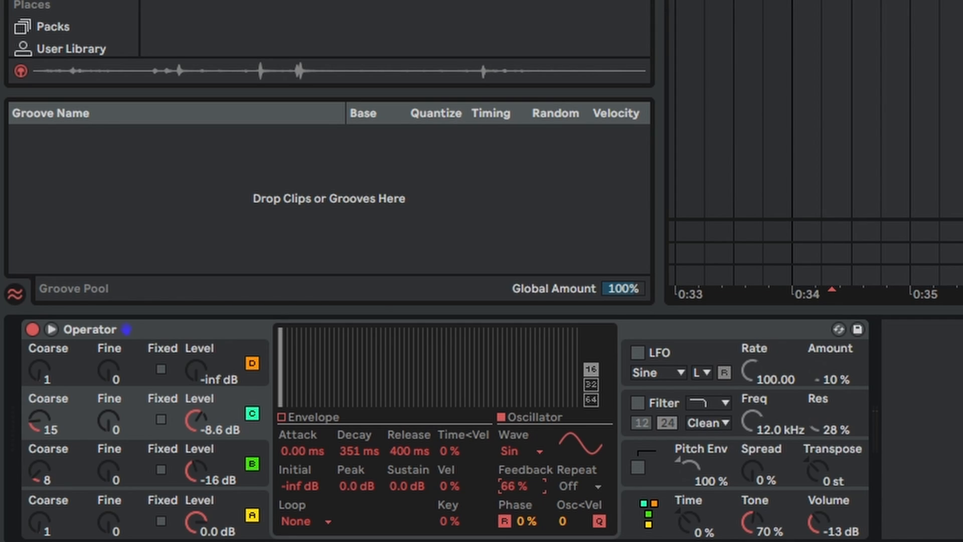
- Enable the filter, choose the Morph filter type, and lower its frequency to 11.1 kHz
left_click(639, 403)
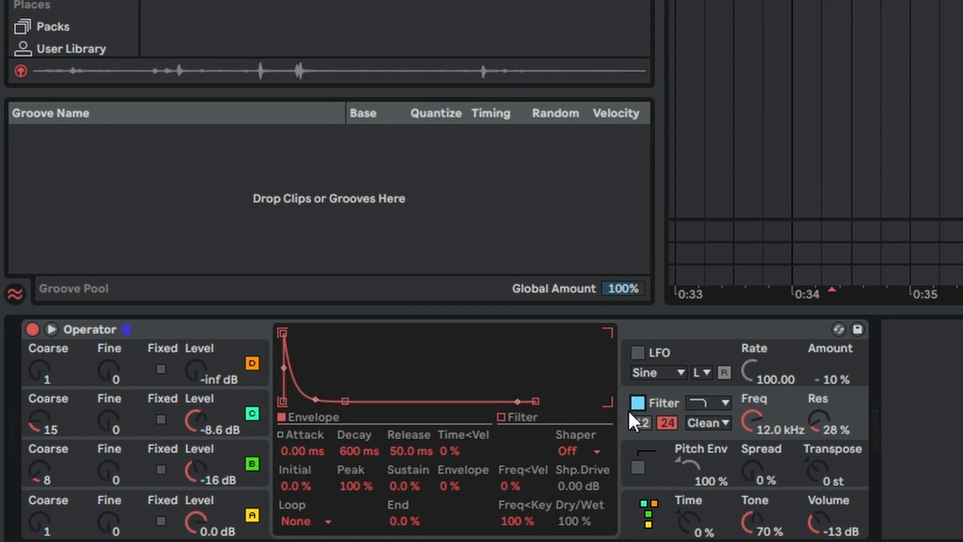
left_click(709, 401)
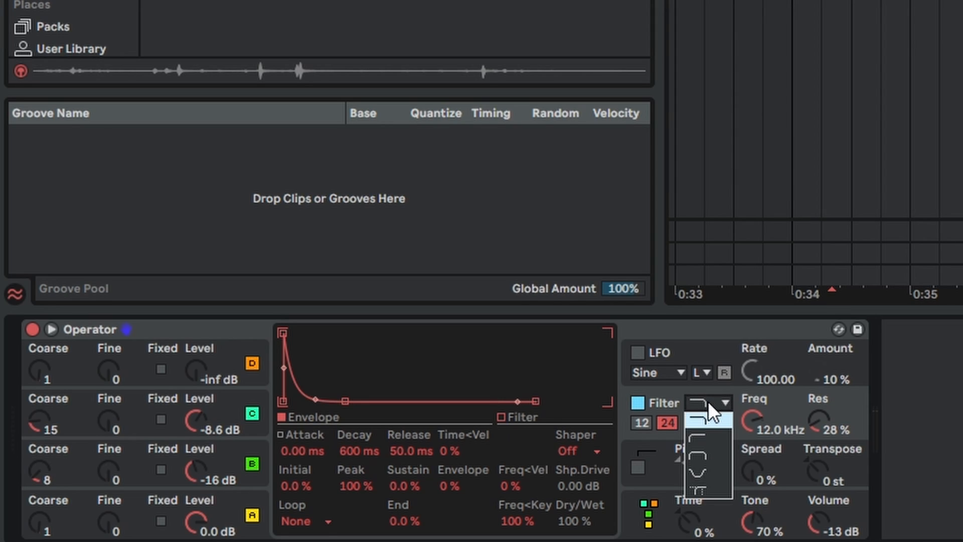
left_click(725, 492)
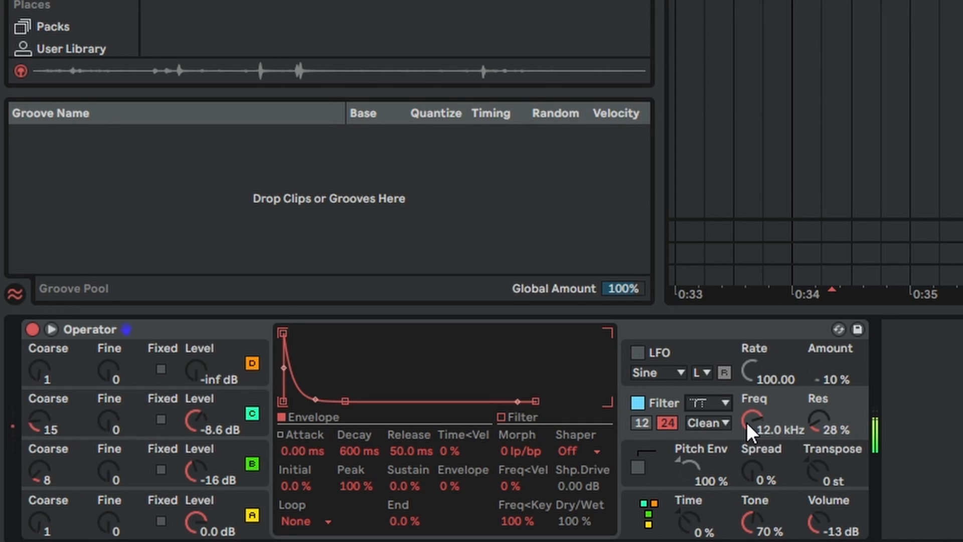
left_click_drag(746, 422, 747, 427)
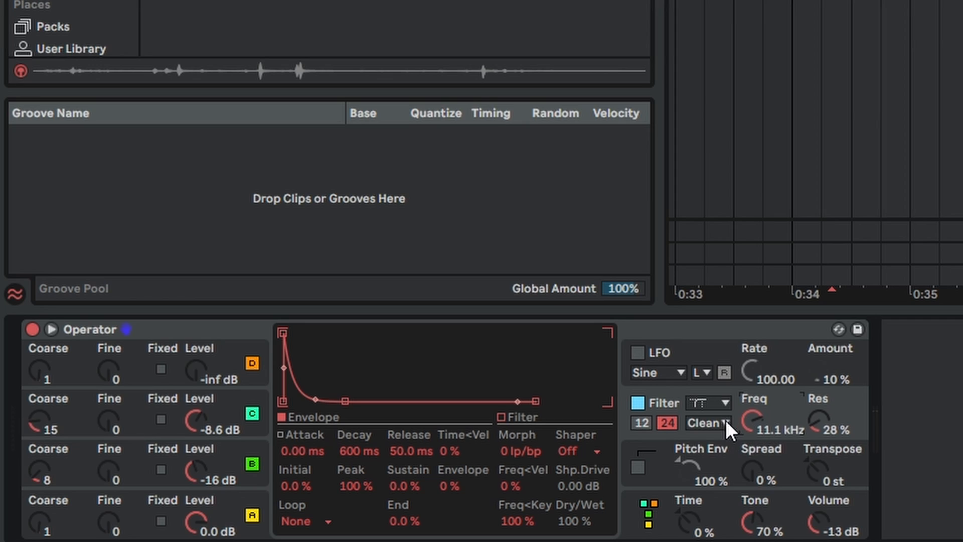
- Enable the LFO with only the filter as destination A, set its Amount to 100 %, and lower the filter frequency to 2.80 kHz
left_click(659, 352)
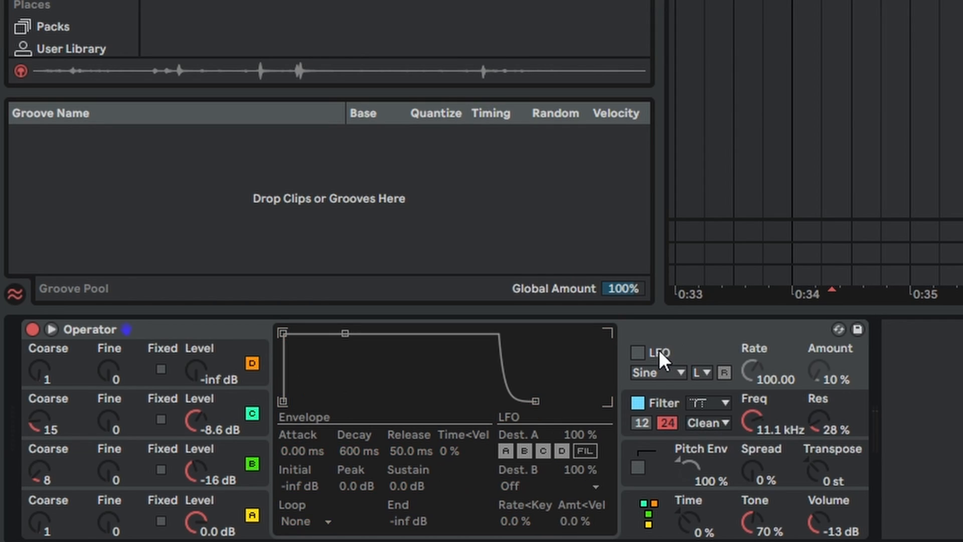
left_click(635, 353)
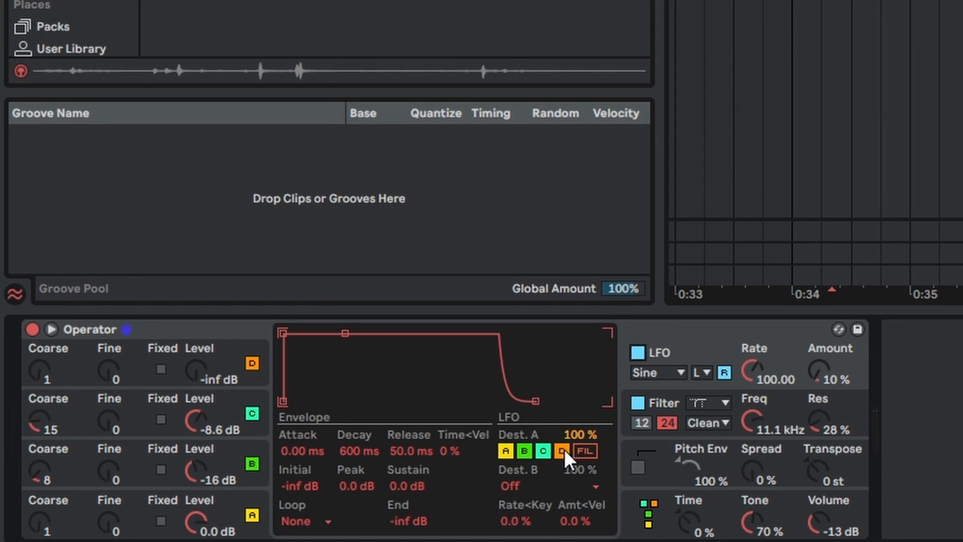
left_click(509, 450)
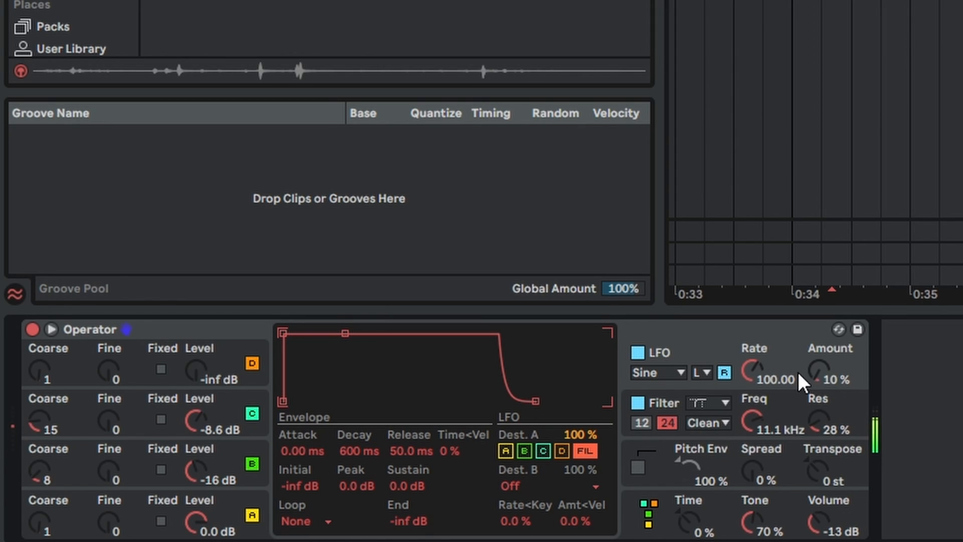
left_click_drag(819, 373, 820, 334)
mouse_move(760, 418)
left_mouse_down()
mouse_move(761, 452)
mouse_move(760, 433)
left_mouse_up()
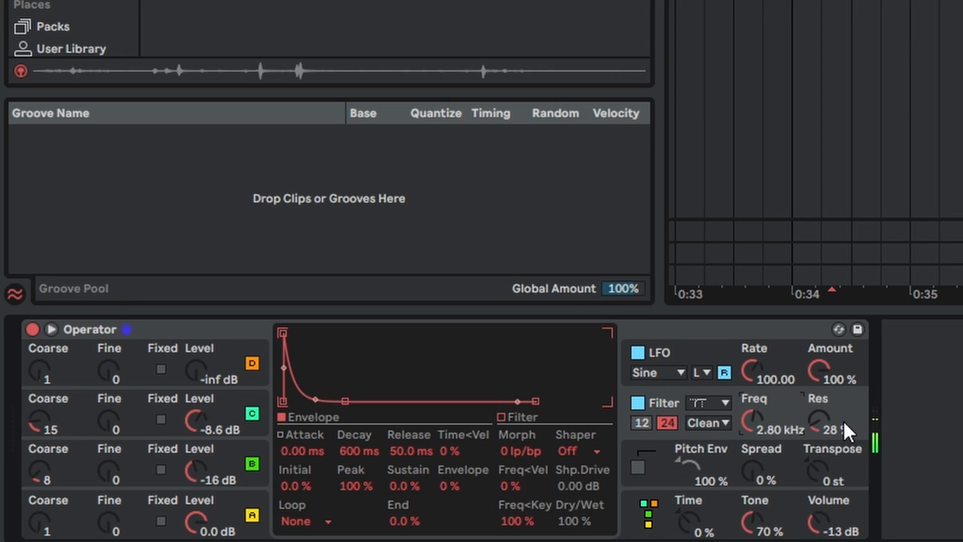
- Switch the LFO to Sync mode, set its rate to 1/8, and choose the S&H waveform
left_click(706, 371)
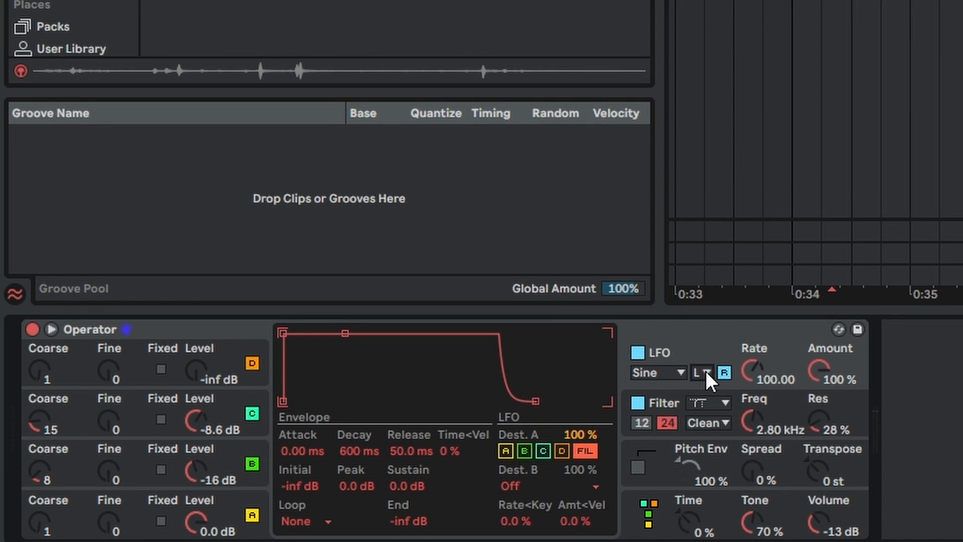
left_click(706, 371)
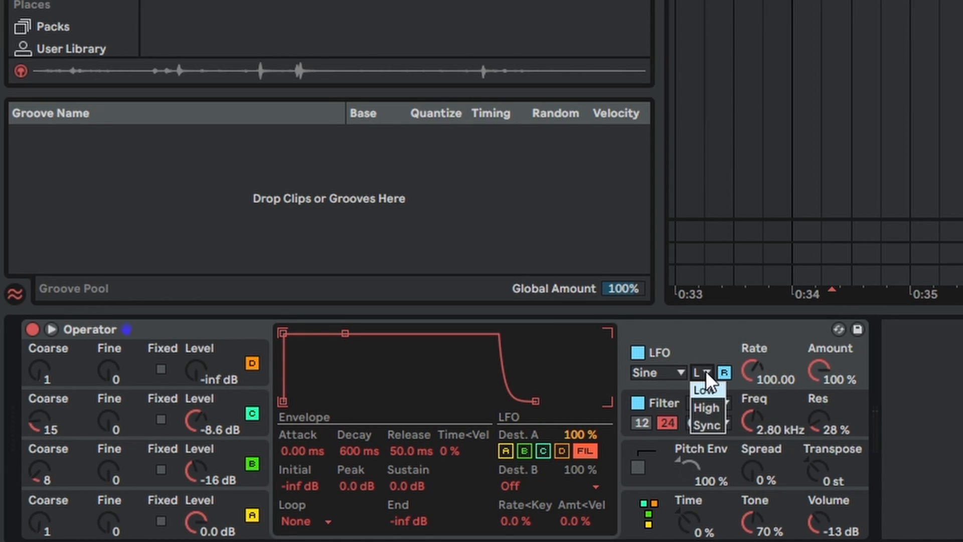
left_click(703, 425)
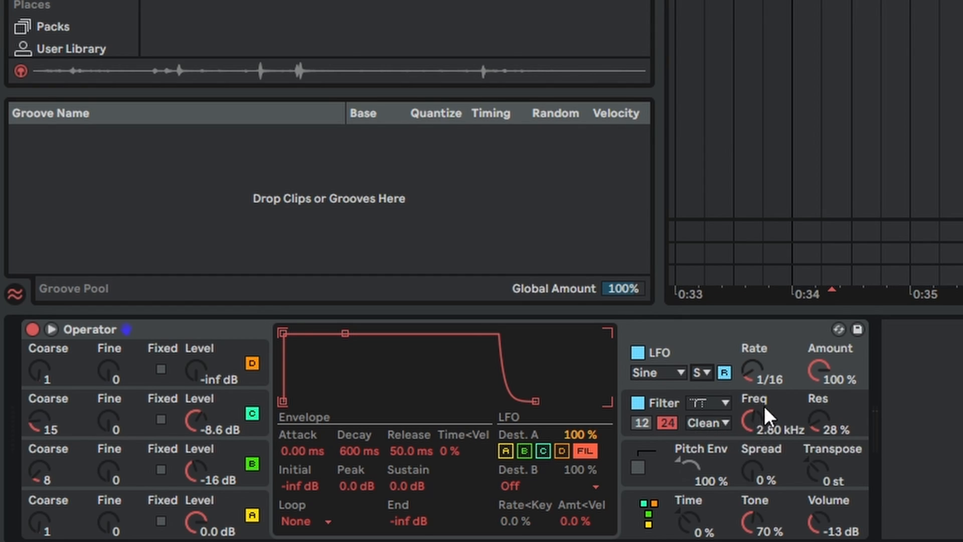
left_click_drag(753, 370, 753, 352)
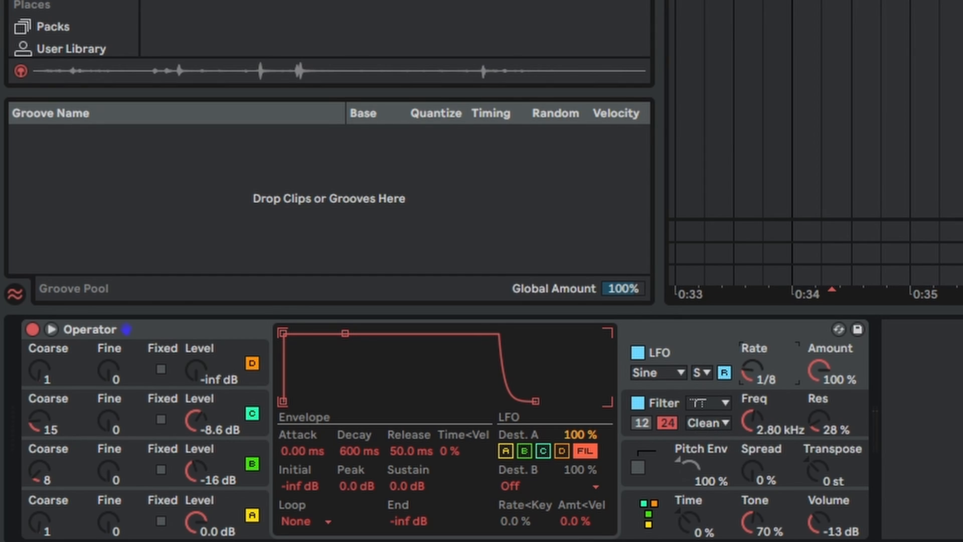
left_click(662, 372)
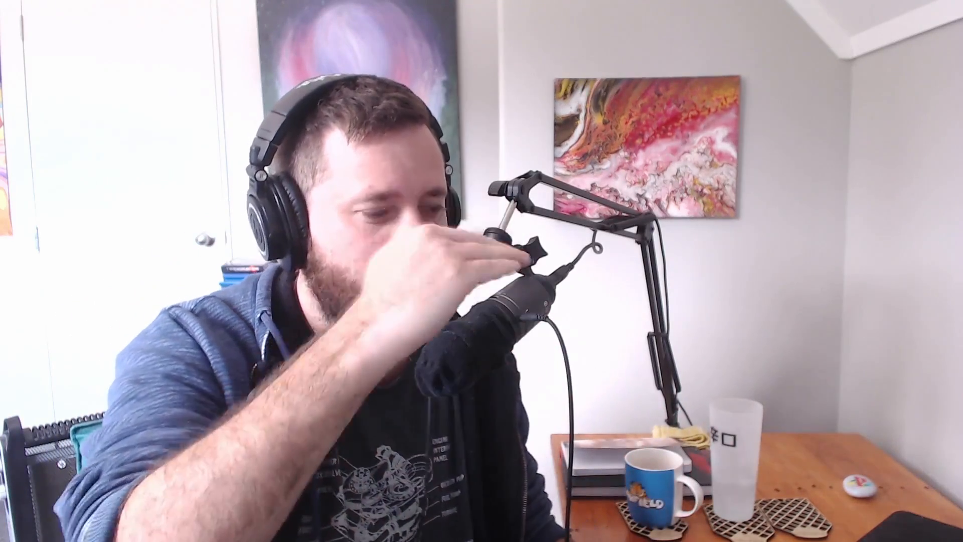
left_click(644, 479)
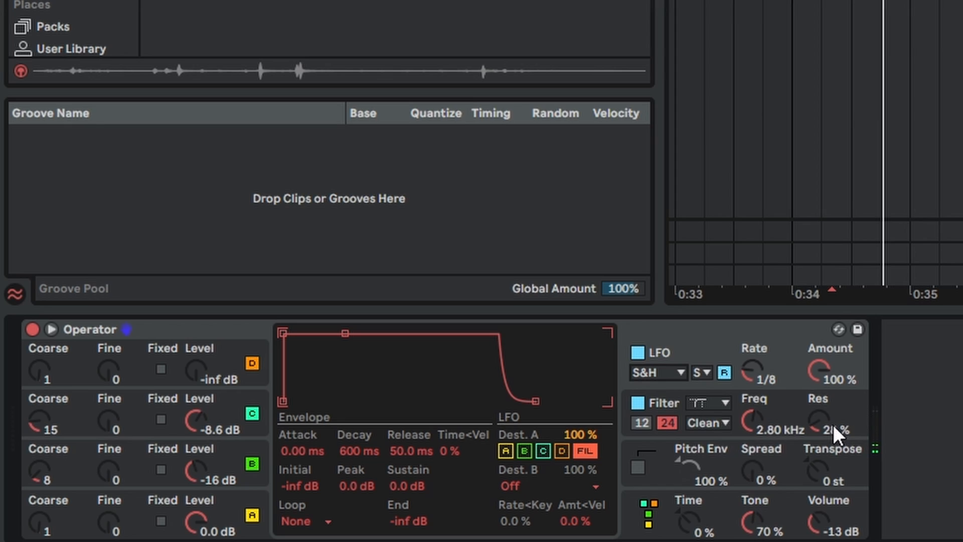
- Raise the filter resonance to 83 % and set the filter's shaper to Soft
left_click_drag(820, 425, 820, 371)
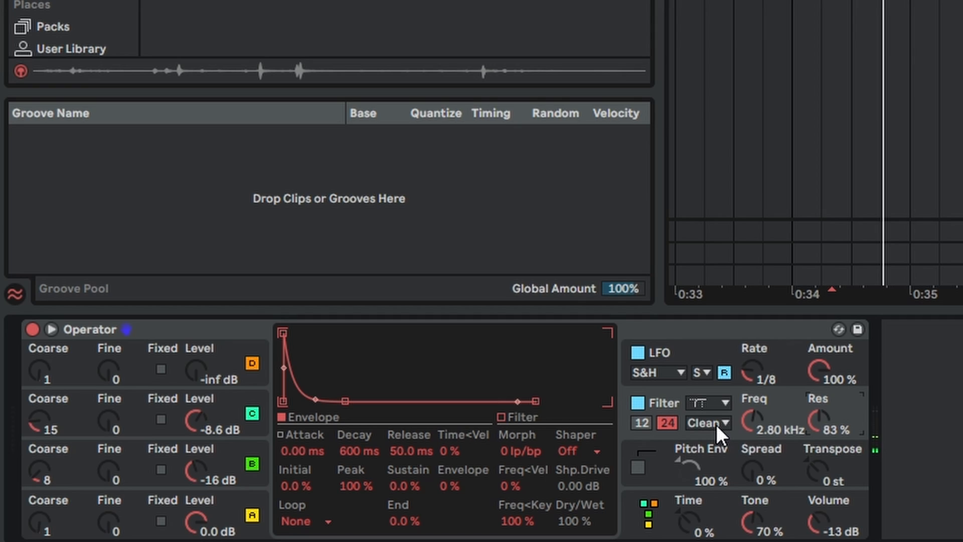
left_click(587, 451)
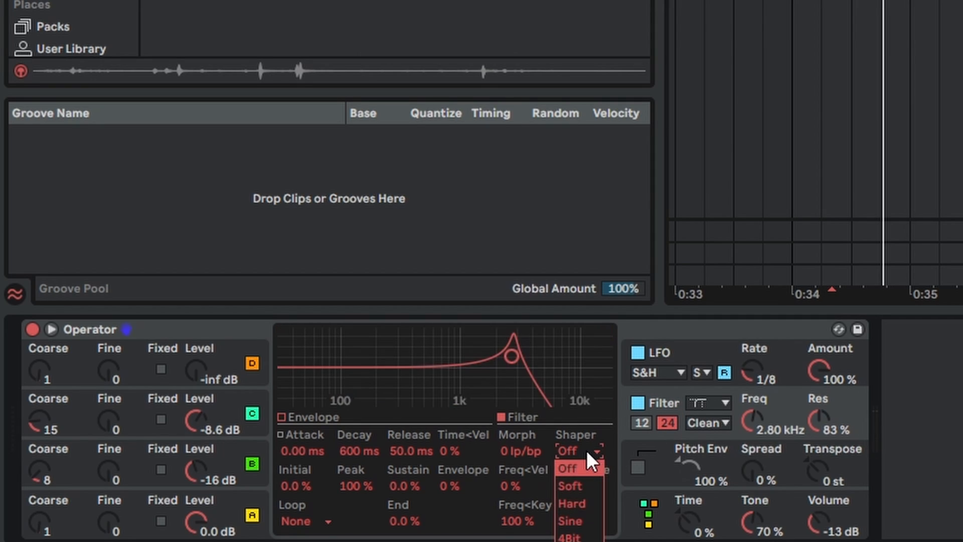
left_click(582, 485)
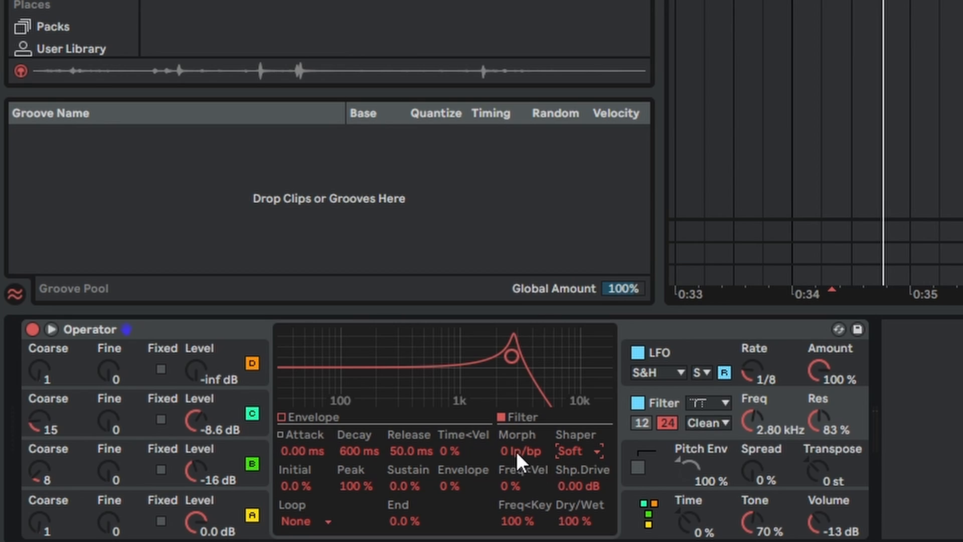
- Try adjusting the filter's Morph value and assign Filter Morph as the LFO's destination B
mouse_move(523, 451)
left_mouse_down()
mouse_move(522, 306)
mouse_move(516, 451)
left_mouse_up()
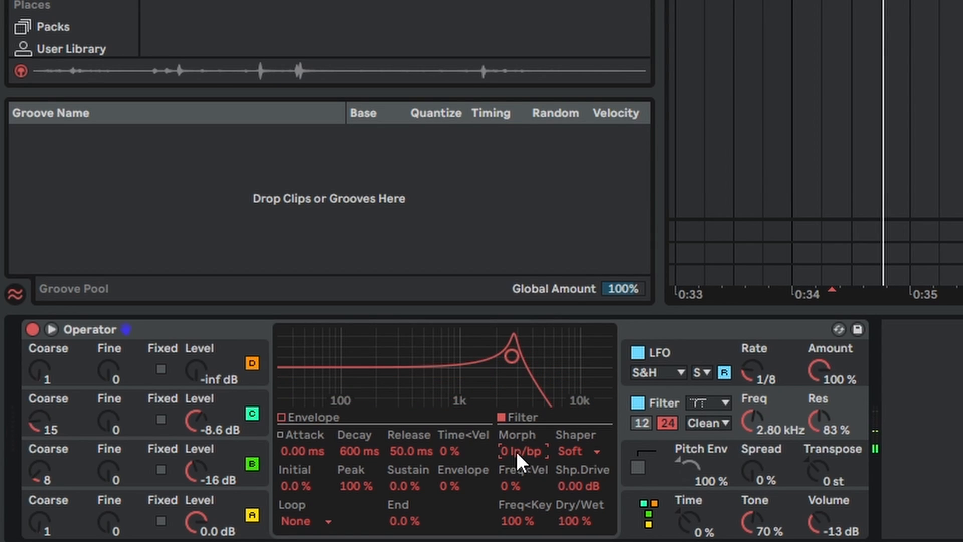
left_click(700, 355)
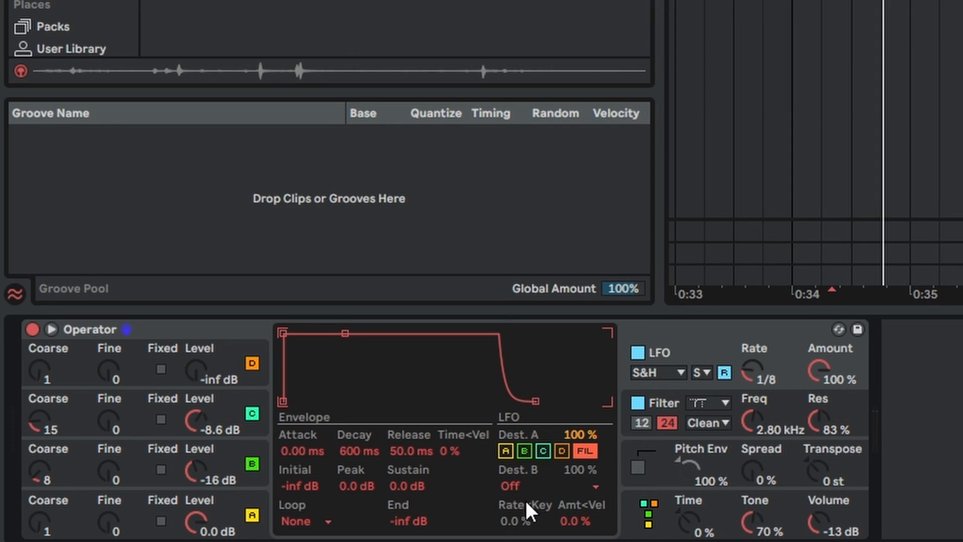
left_click(556, 486)
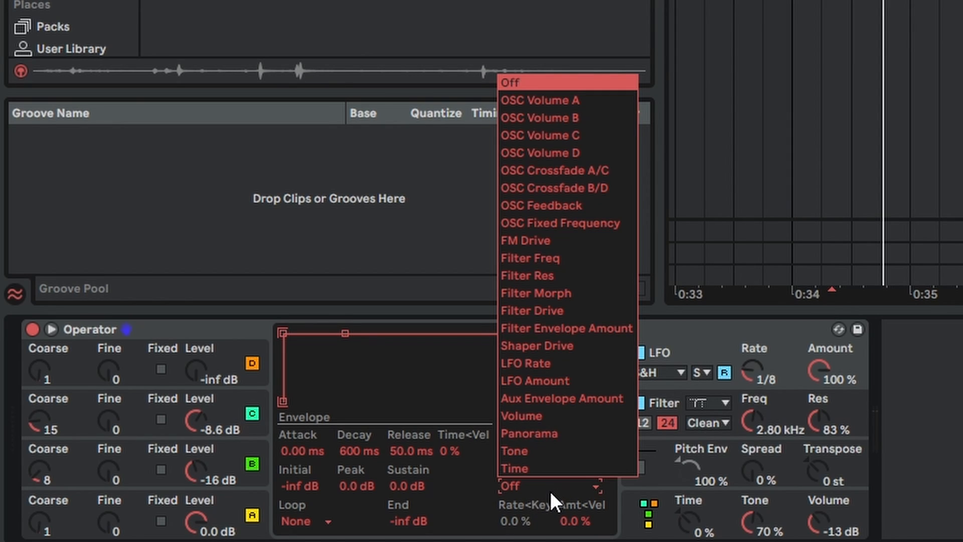
left_click(535, 294)
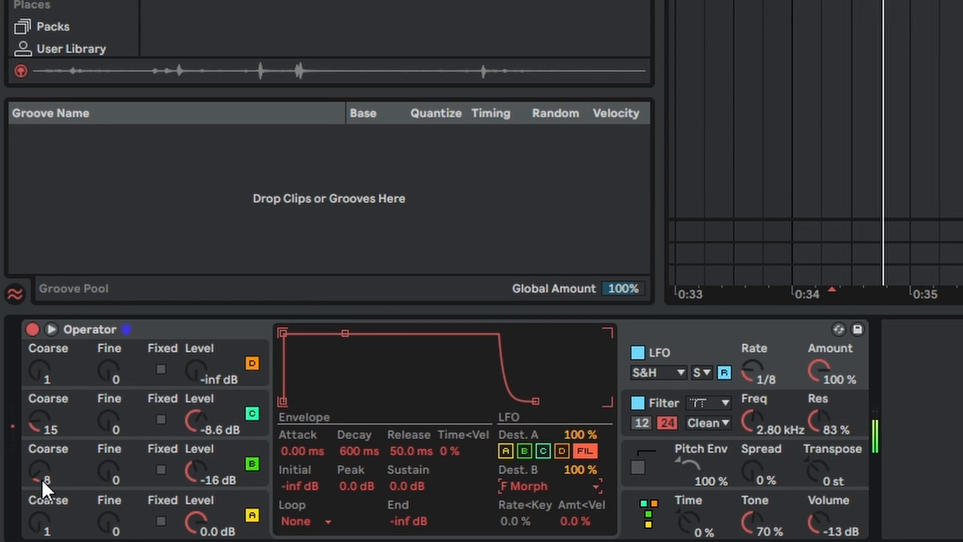
- Set Coarse to 6 on oscillator B and 11 on C, lower C's Level to -13 dB, and add both as LFO destinations
left_click_drag(41, 479, 41, 488)
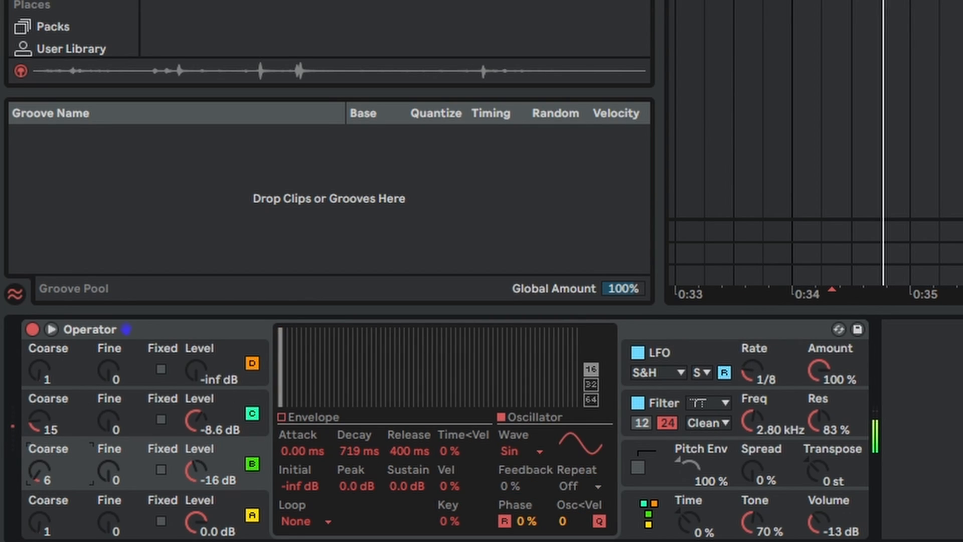
left_click_drag(39, 420, 39, 423)
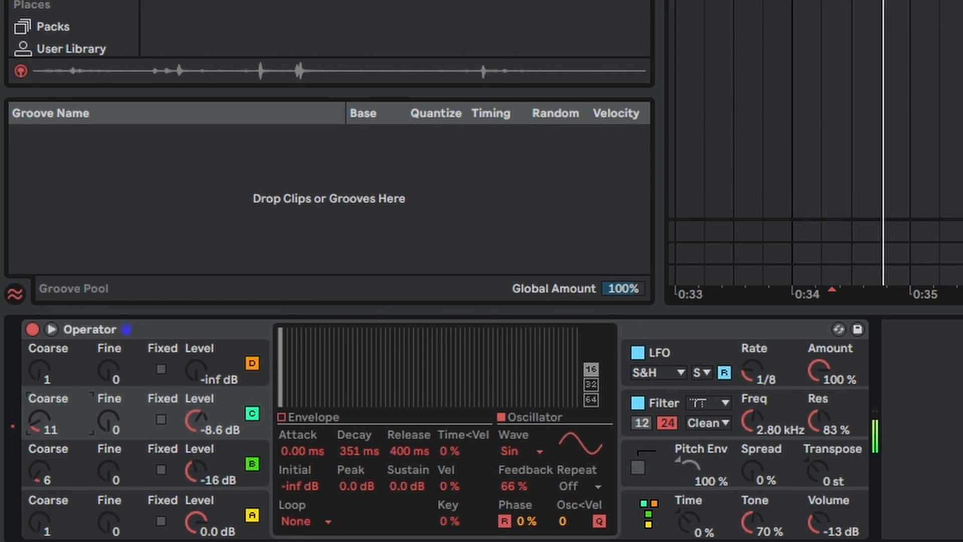
mouse_move(193, 420)
left_mouse_down()
mouse_move(194, 436)
mouse_move(194, 417)
mouse_move(194, 426)
left_mouse_up()
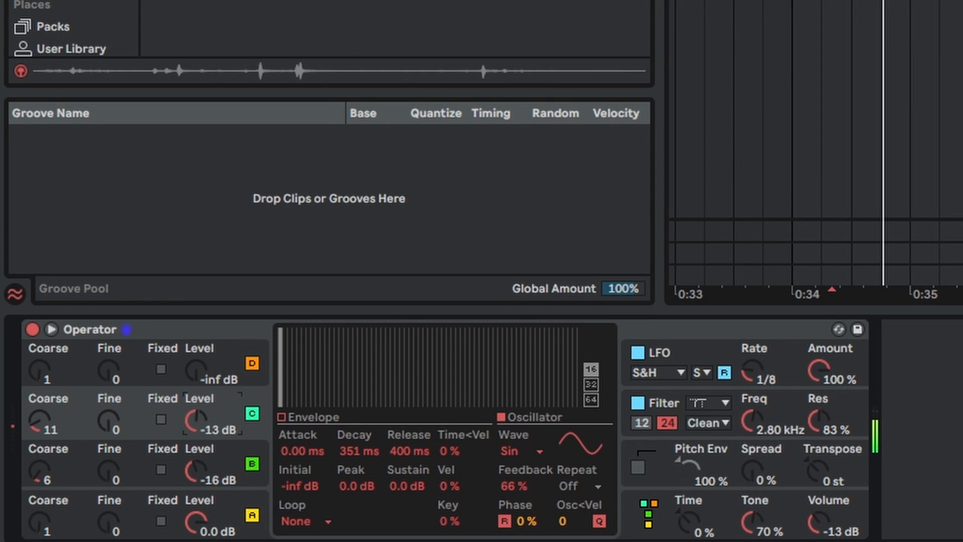
left_click(652, 386)
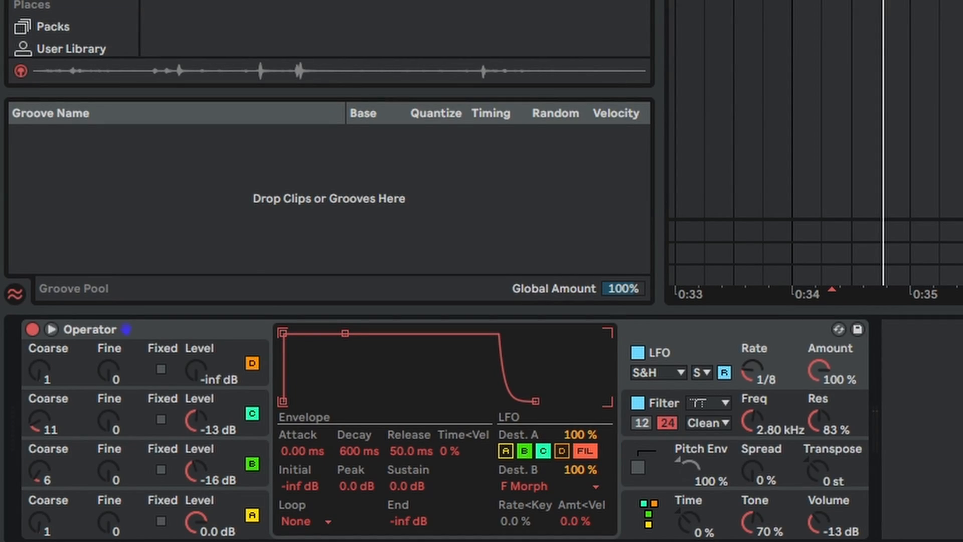
- Give oscillator A's envelope a sustain of -inf dB, a 245 ms decay, and the Sync loop mode
left_click(74, 517)
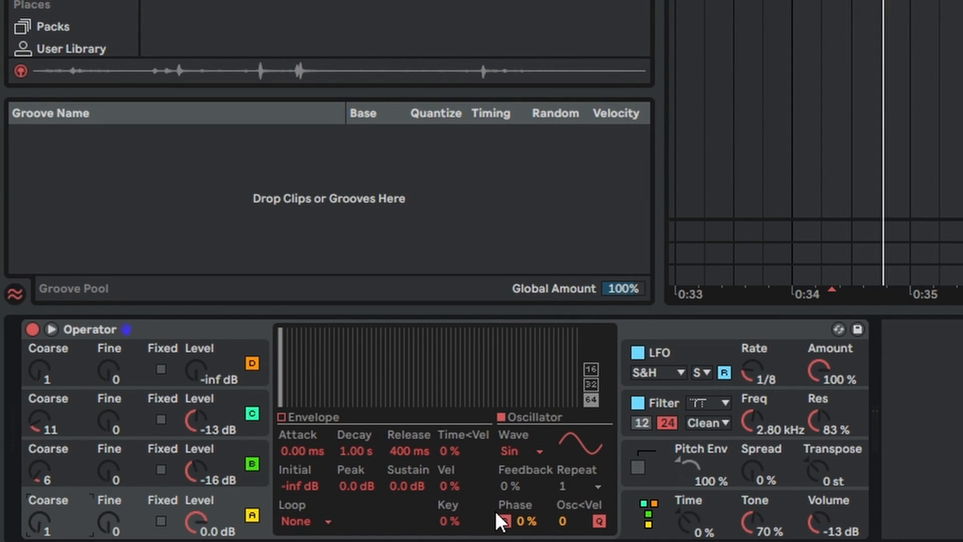
left_click(320, 415)
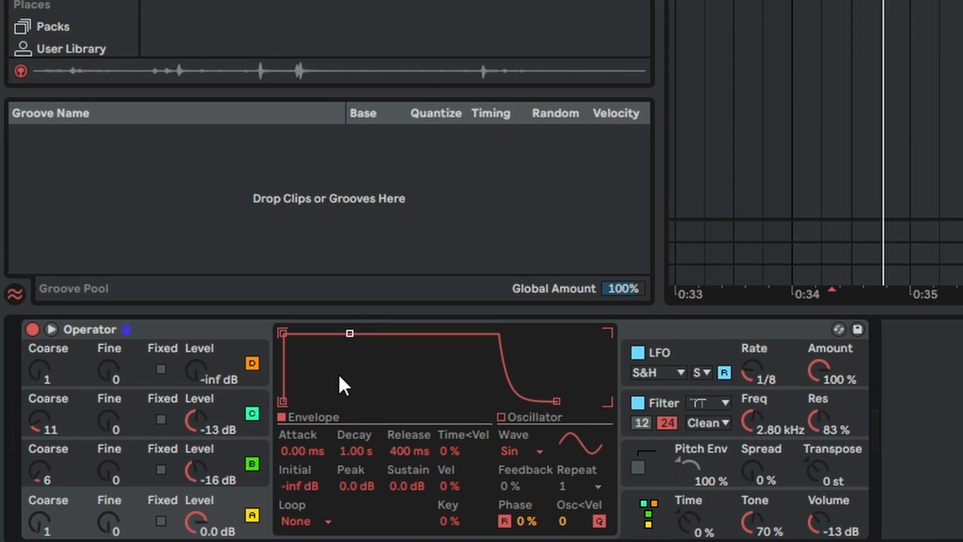
left_click_drag(408, 486, 408, 517)
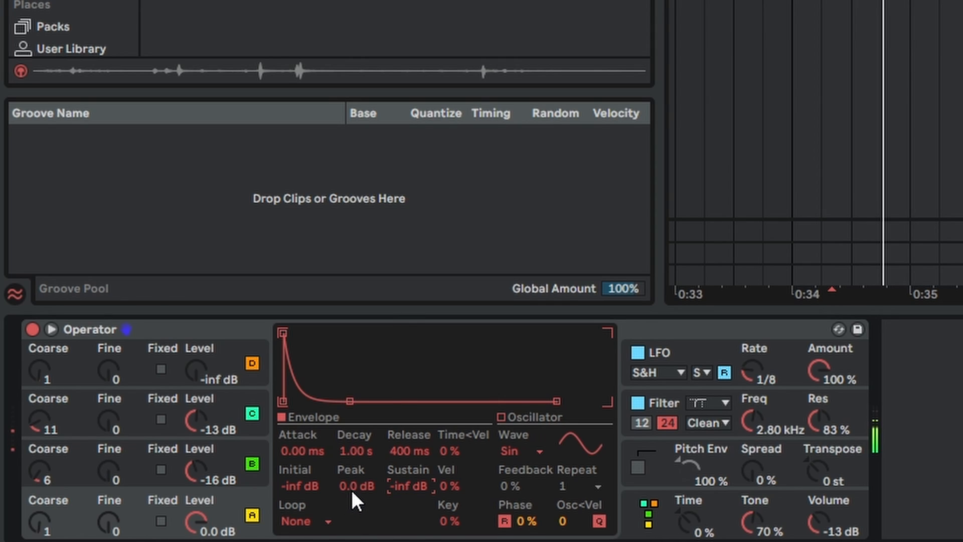
left_click_drag(360, 450, 360, 478)
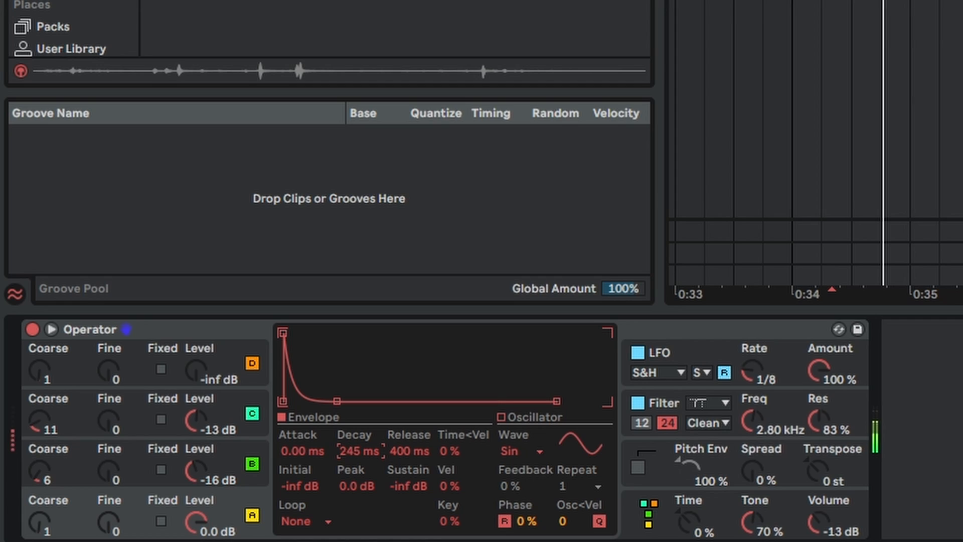
left_click(319, 520)
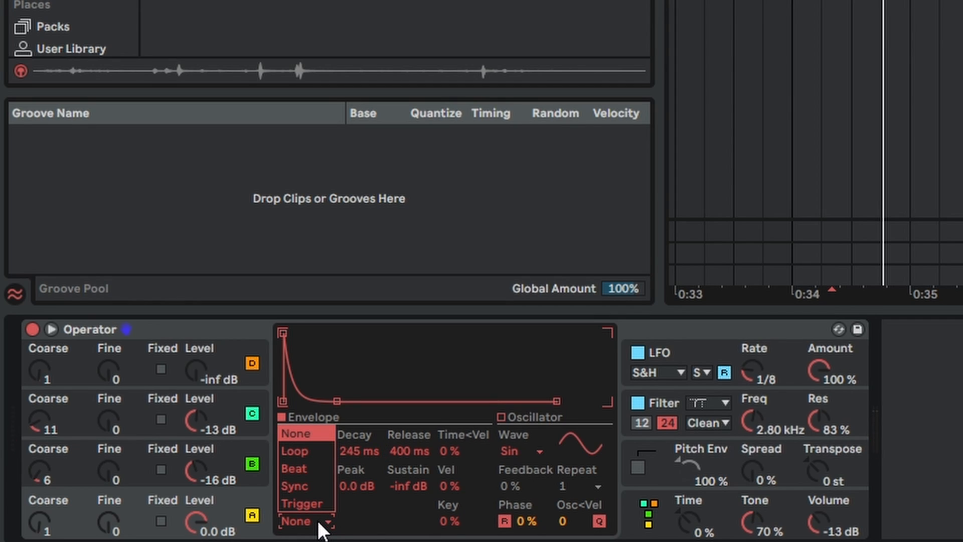
left_click(317, 484)
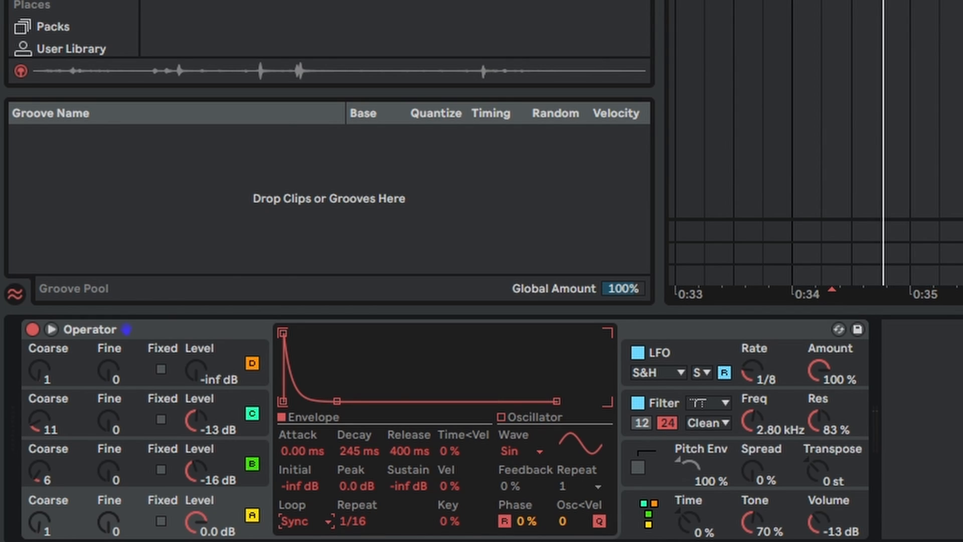
- Add the LFO device after Operator, set its waveform to Random and its synced rate to 1/8
left_click_drag(89, 68, 424, 495)
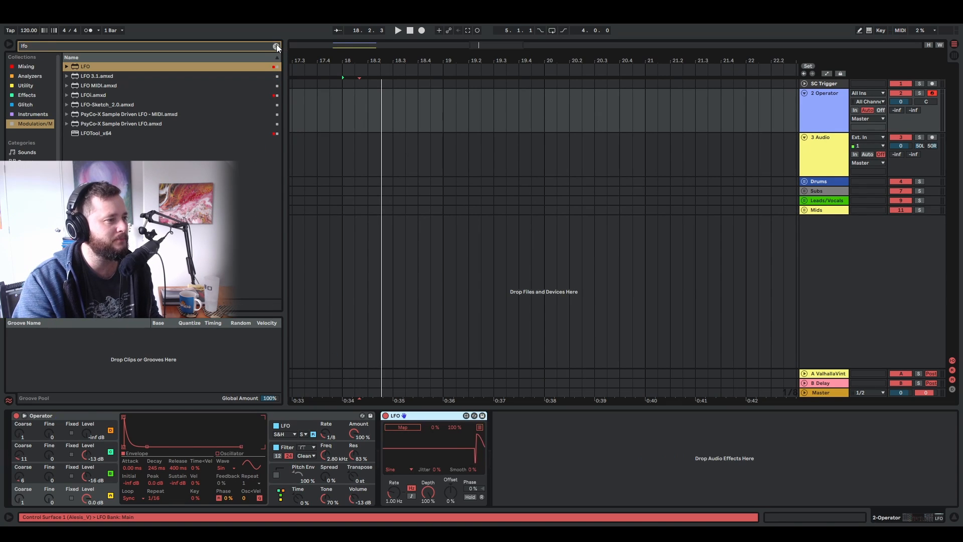
left_click(276, 46)
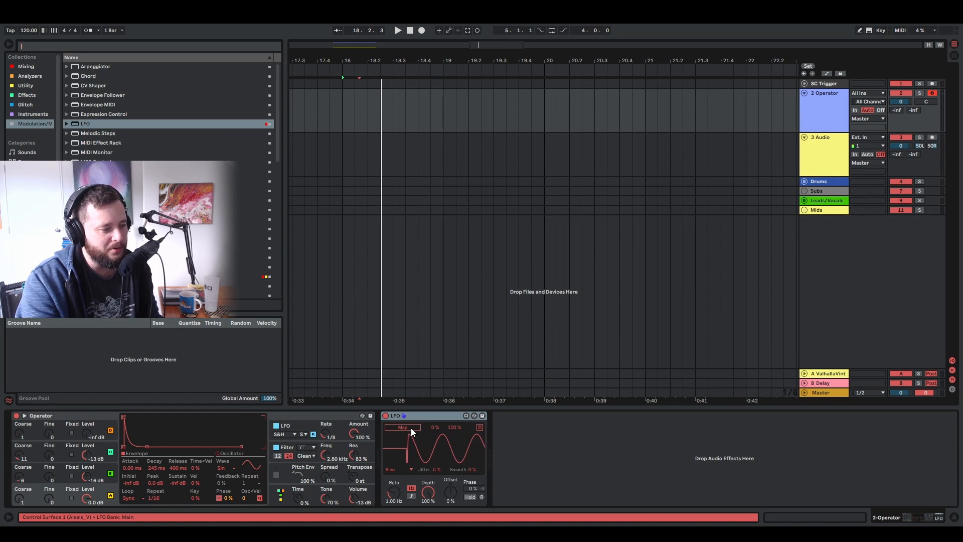
left_click(399, 469)
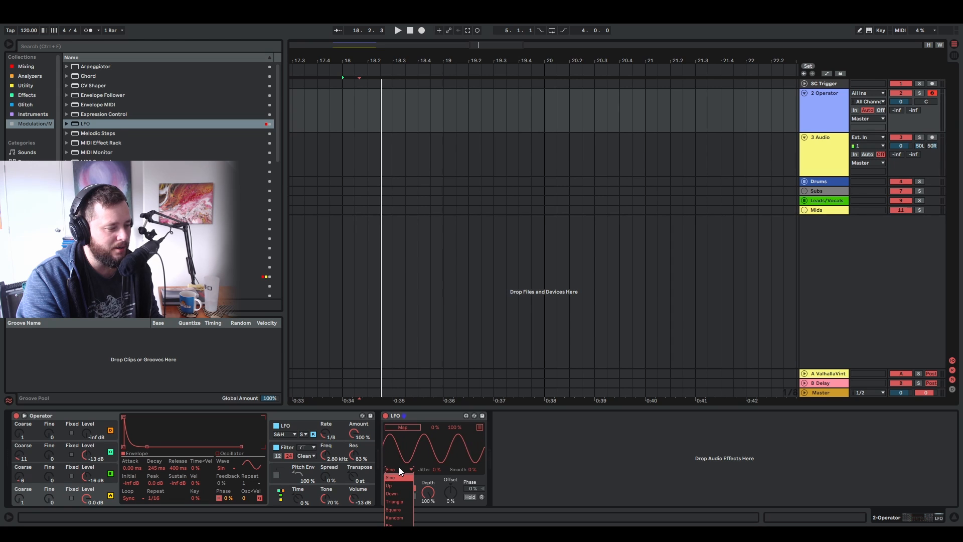
left_click(402, 516)
left_click(411, 496)
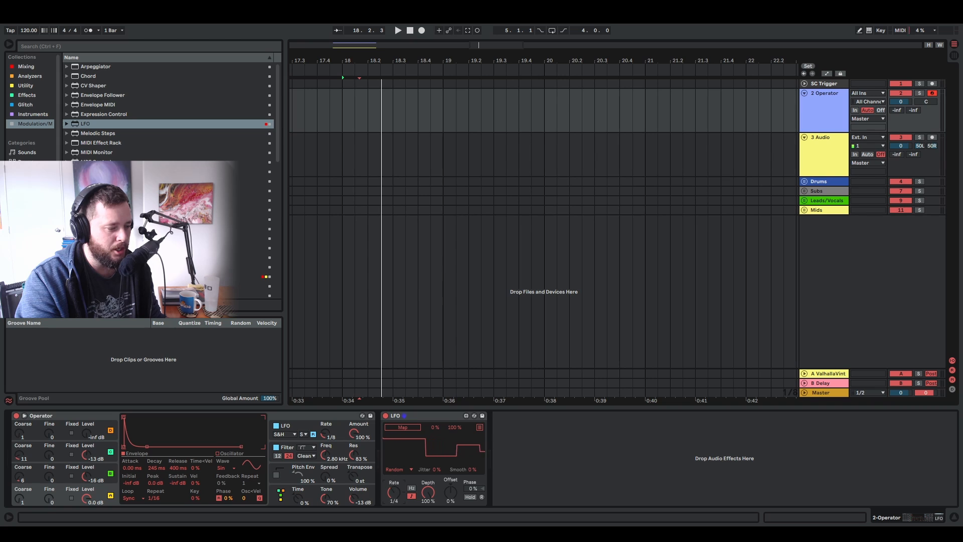
left_click_drag(394, 493, 394, 493)
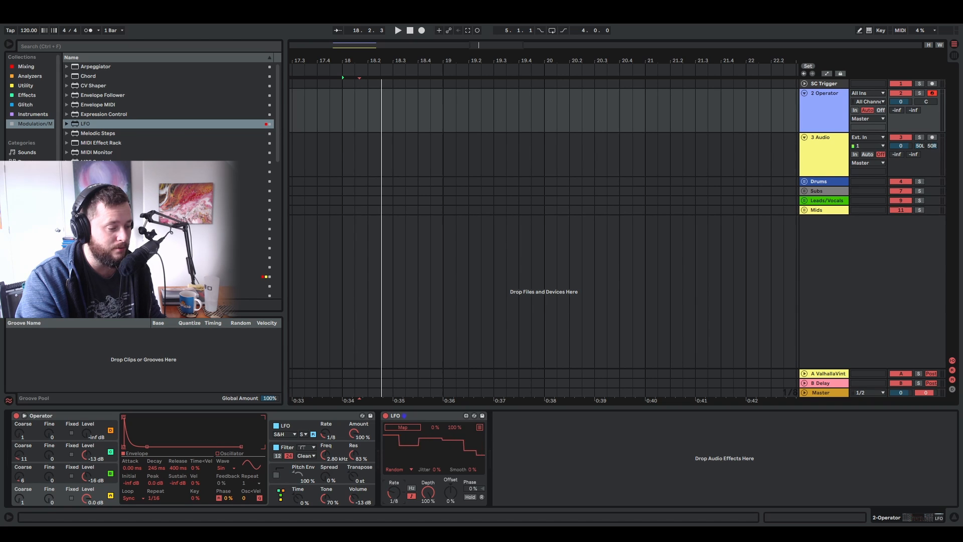
- Map the LFO to oscillator A's envelope Repeat with 36.2 % depth and -46 % offset, and set the envelope decay to 225 ms
left_click(406, 426)
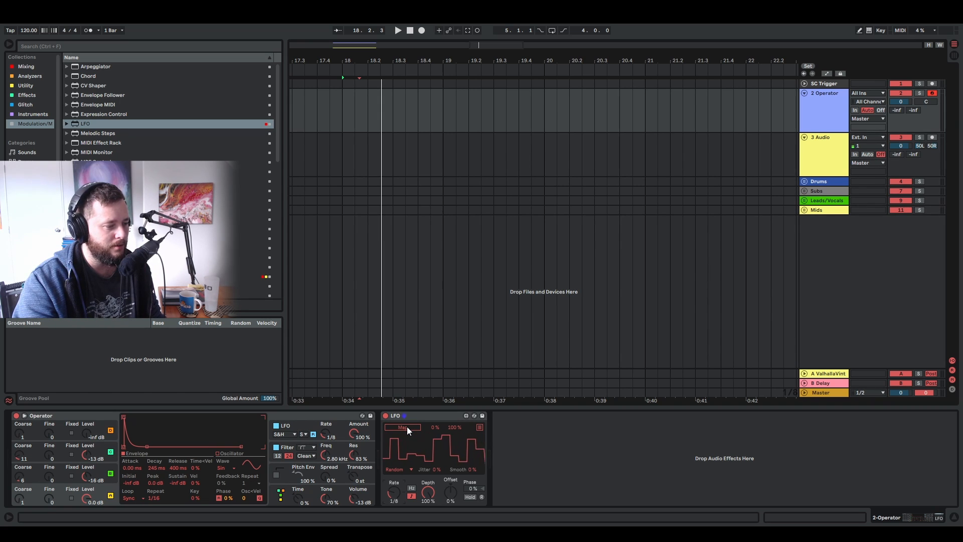
left_click(153, 498)
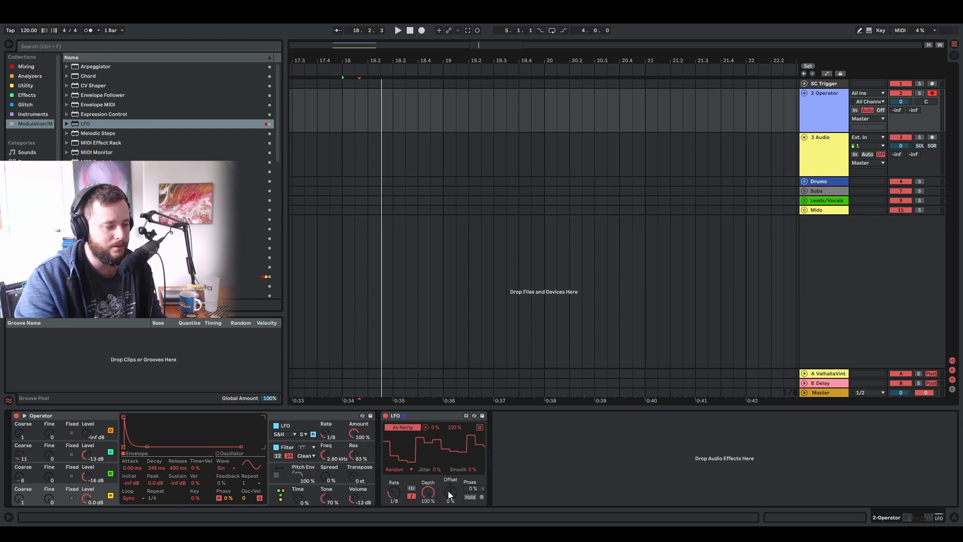
left_click_drag(428, 492, 451, 517)
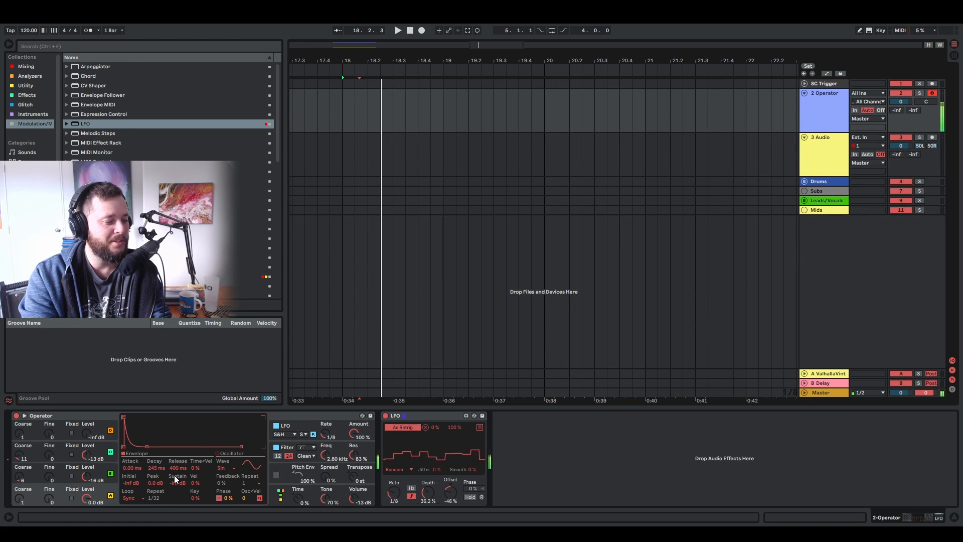
left_click_drag(157, 468, 156, 495)
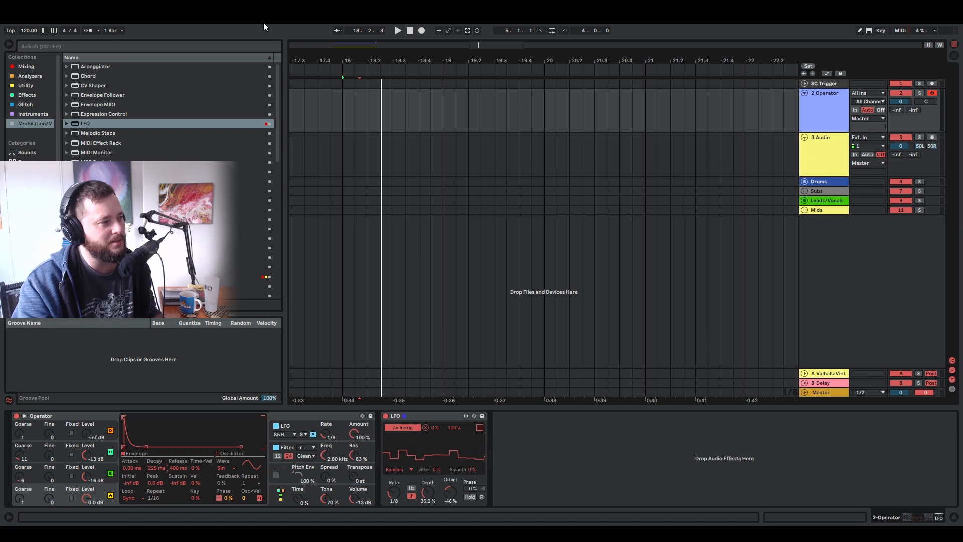
- Find the OTT preset of Multiband Dynamics in the Mixing collection and add it after the LFO
left_click(22, 64)
left_click(50, 45)
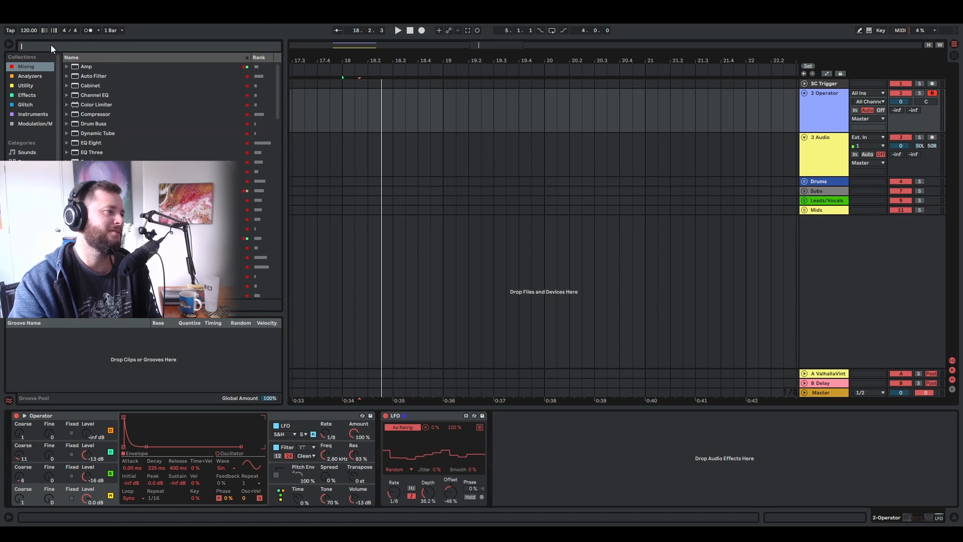
type("ott")
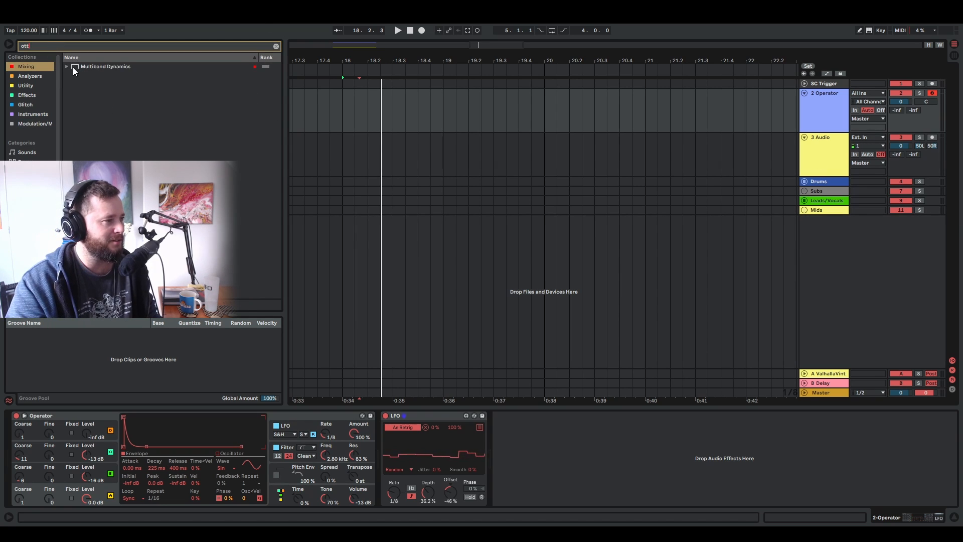
left_click(73, 67)
left_click_drag(102, 76, 594, 449)
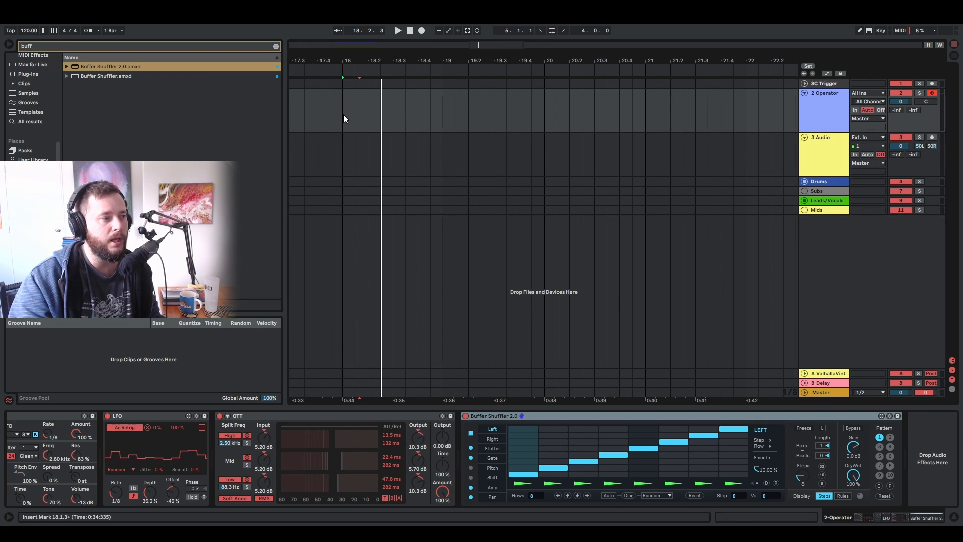
- Insert an empty MIDI clip on the Operator track from 18.1.1 to 18.3.1
left_click_drag(343, 114, 396, 117)
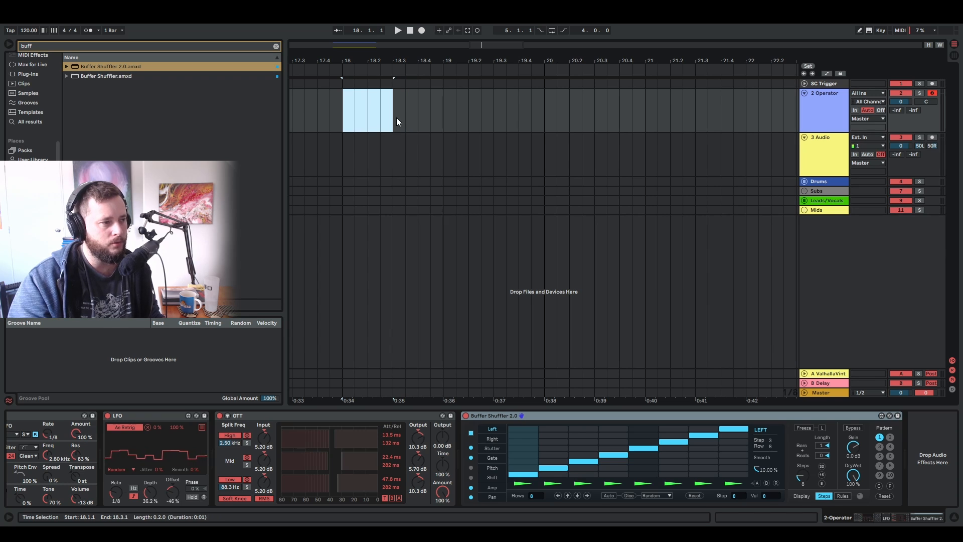
key("ctrl+shift+m")
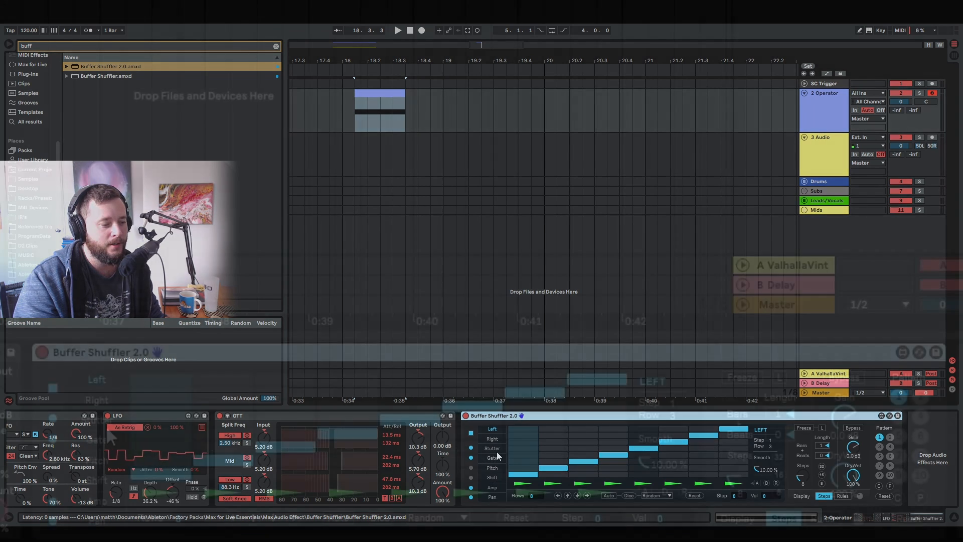
- Set Buffer Shuffler's Stutter steps 1, 3 and 8 to rows 2, 5 and 3, and turn on Auto variation in Left mode
left_click(493, 448)
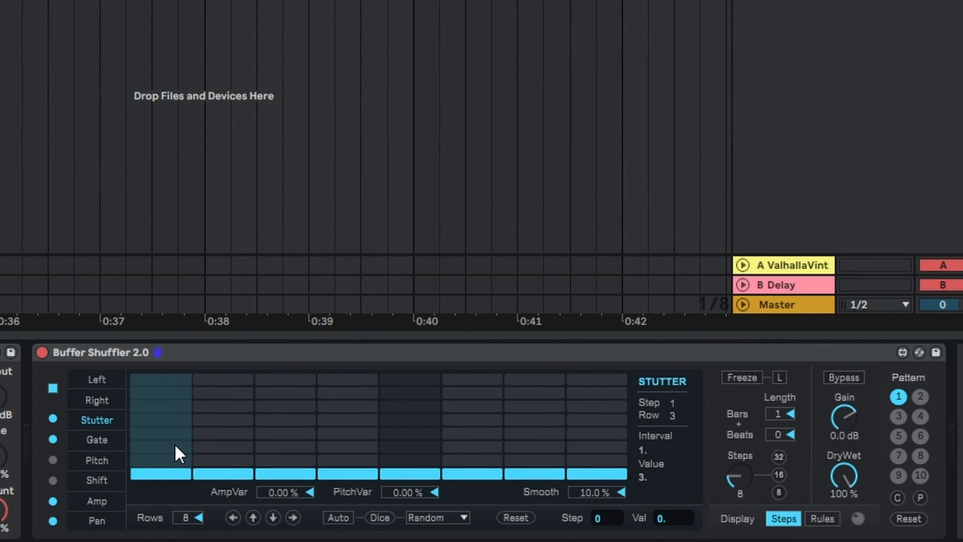
left_click(315, 425)
left_click(583, 447)
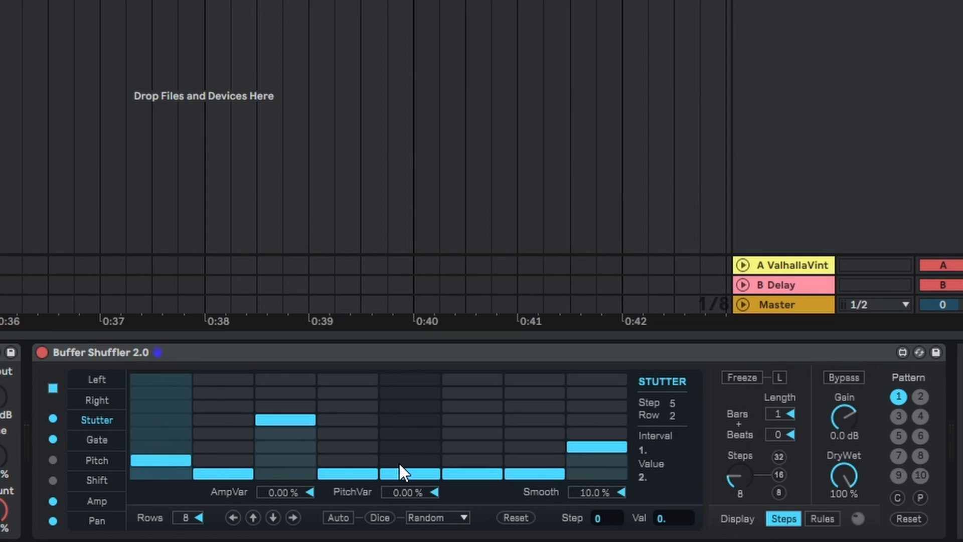
left_click(338, 518)
left_click(447, 517)
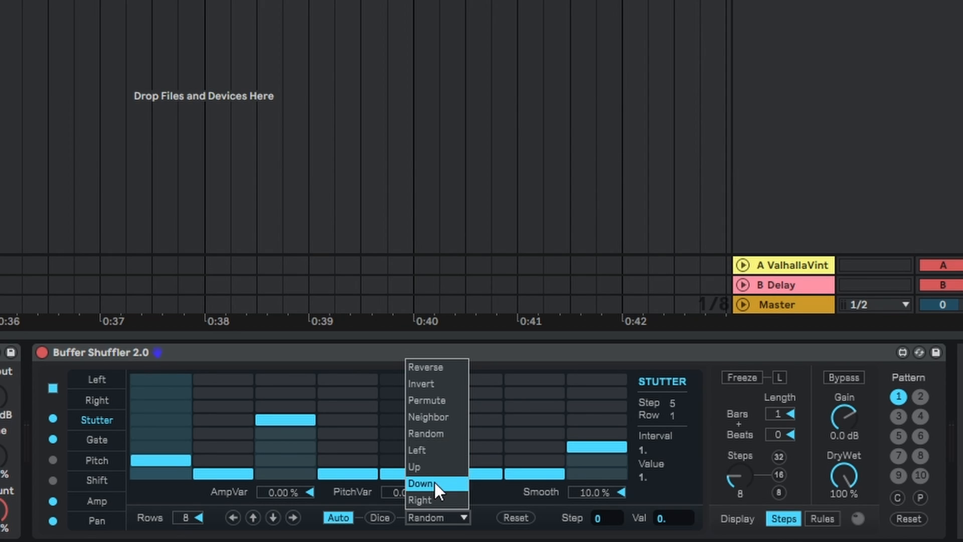
left_click(427, 450)
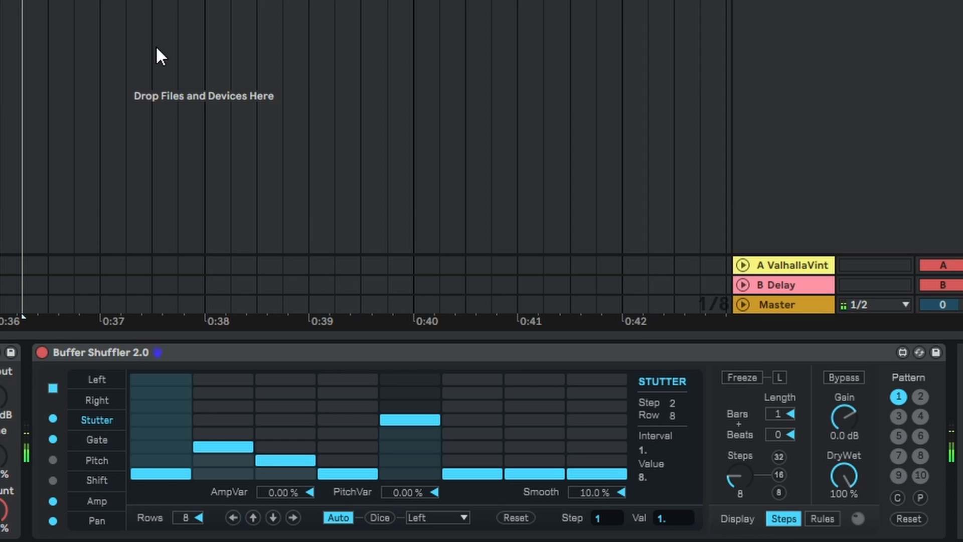
- Enable Buffer Shuffler's Shift, raise steps 1, 2, 4, 6, 7 and 8, and turn on Auto variation in Random mode
left_click(107, 478)
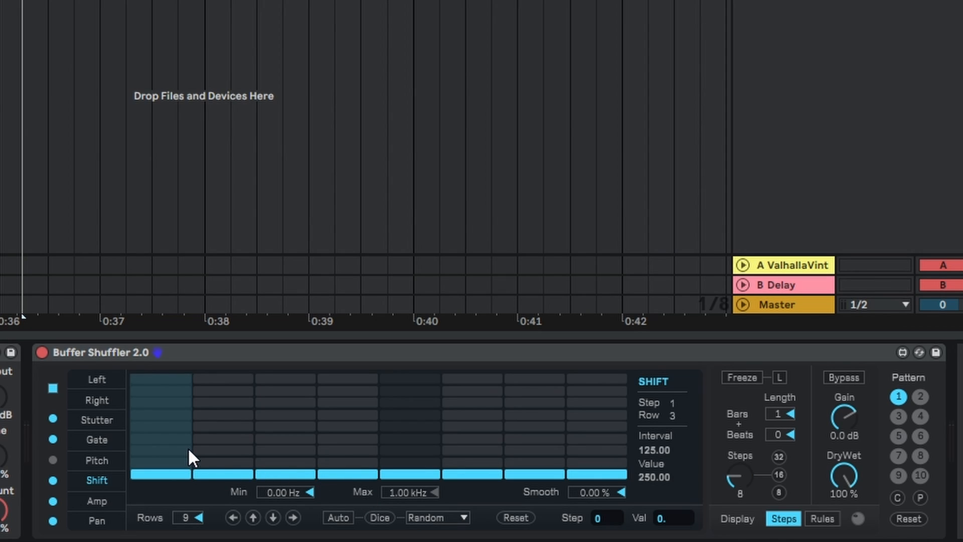
left_click(223, 438)
left_click(347, 450)
left_click(472, 450)
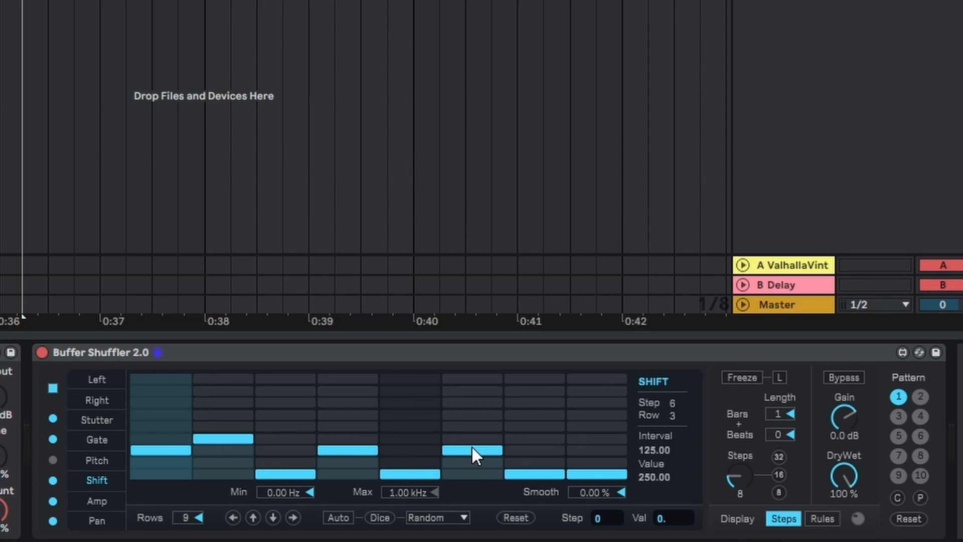
left_click(534, 426)
left_click(597, 438)
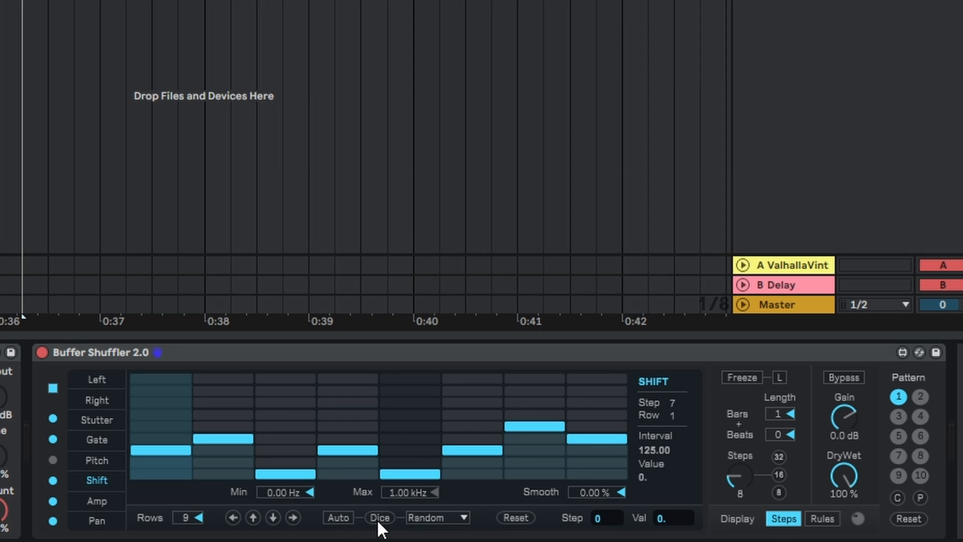
left_click(339, 518)
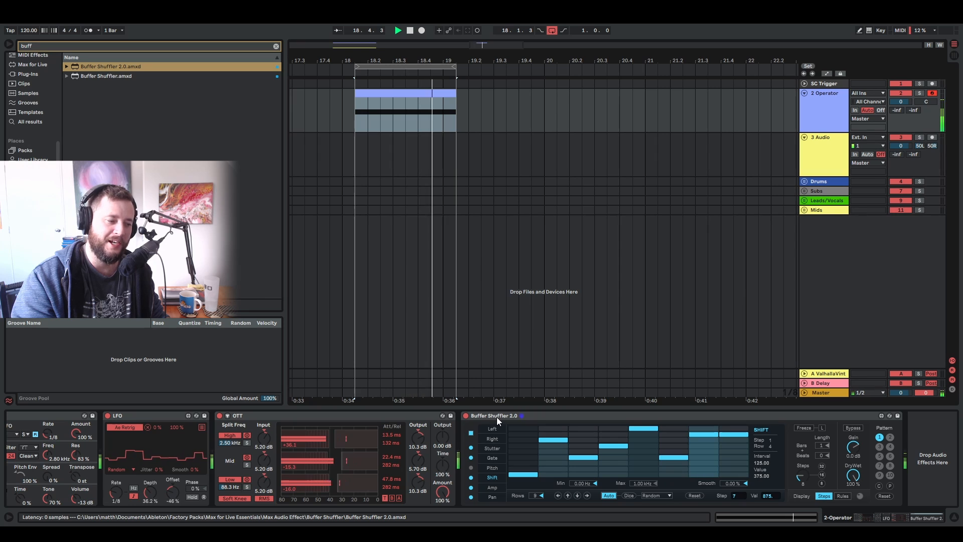
- Try Buffer Shuffler ahead of OTT in the device chain, stop playback and delete Buffer Shuffler
left_click_drag(496, 416, 221, 431)
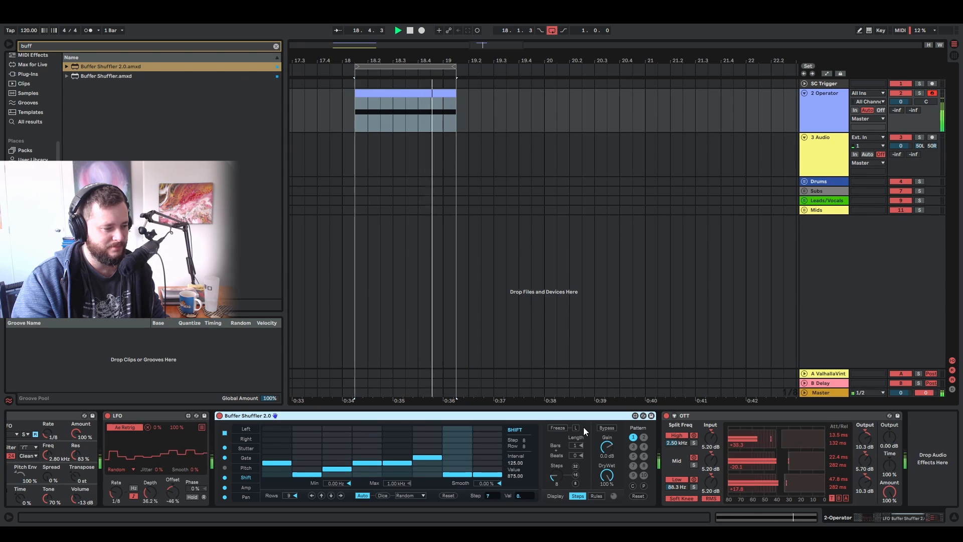
key("space")
left_click(635, 416)
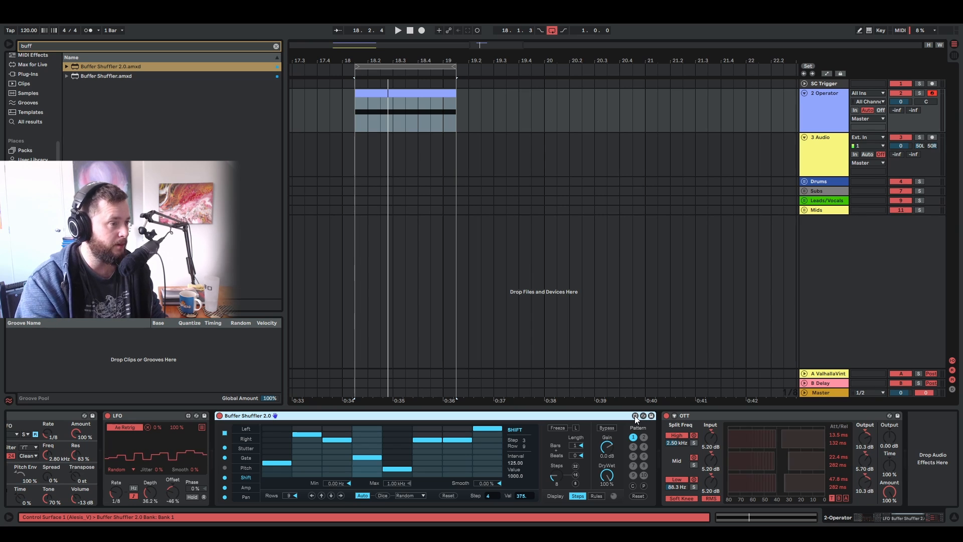
key("Delete")
- Search the Effects collection for "echo" and insert Echo between the LFO and OTT
left_click(33, 47)
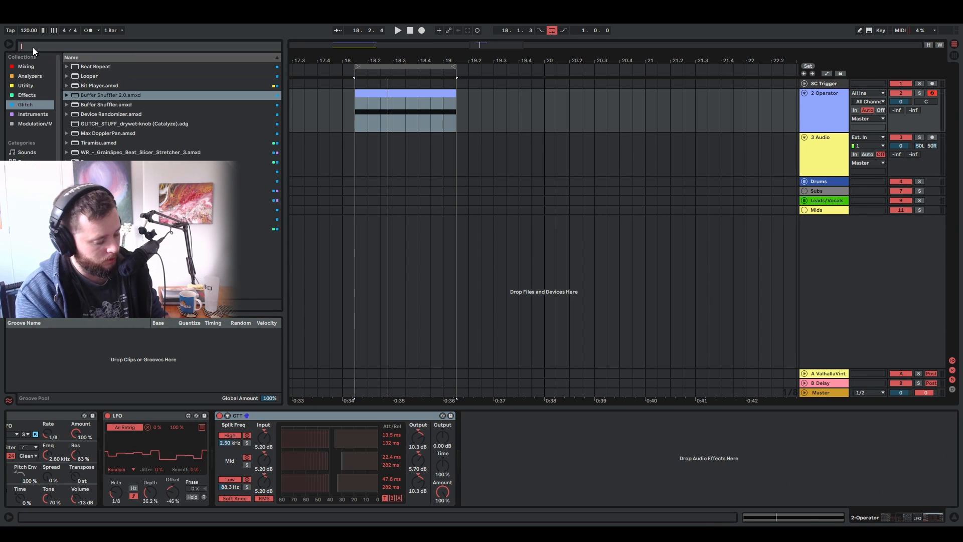
type("ec")
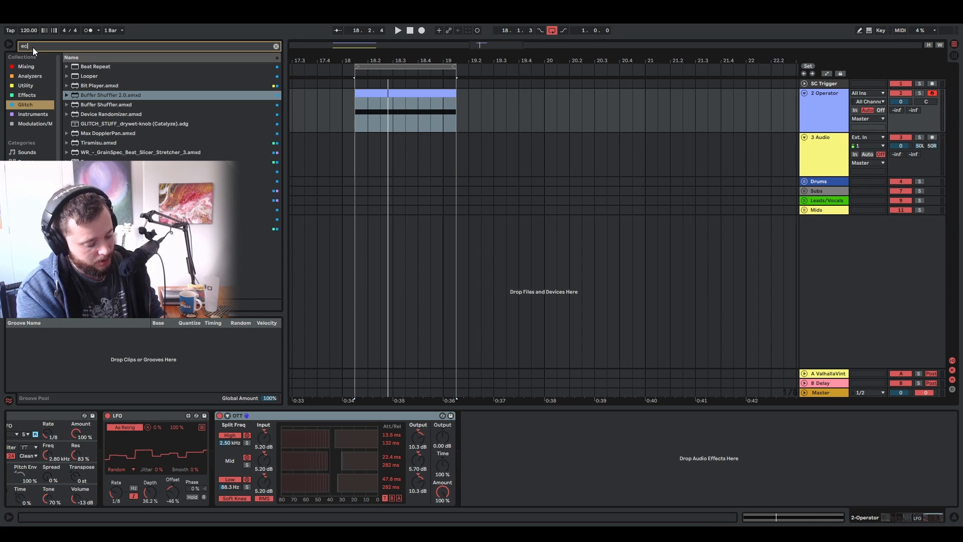
type("ho")
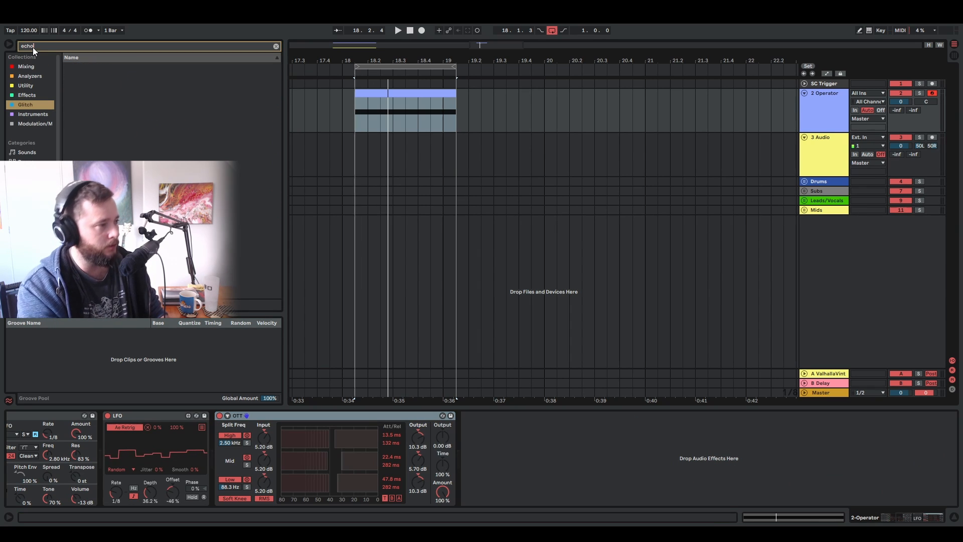
left_click(28, 95)
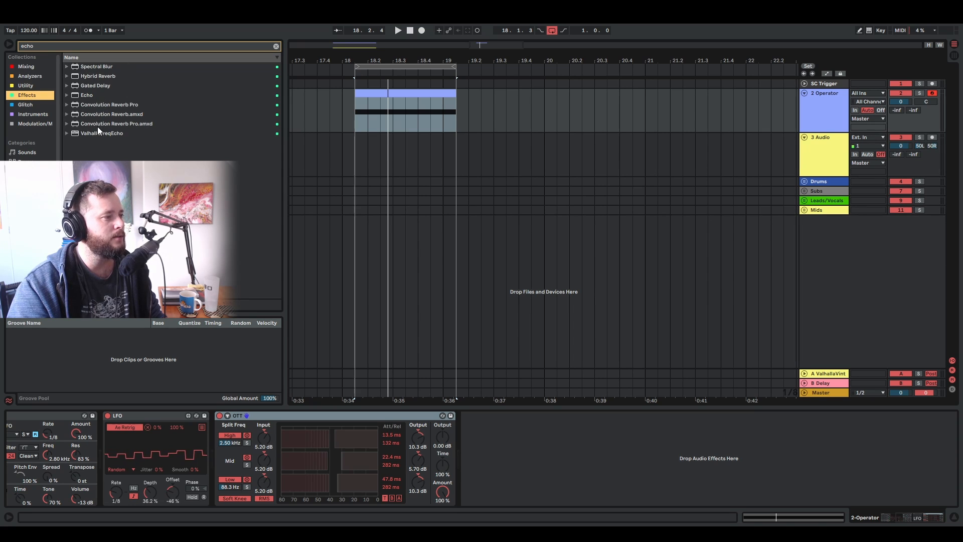
left_click(90, 96)
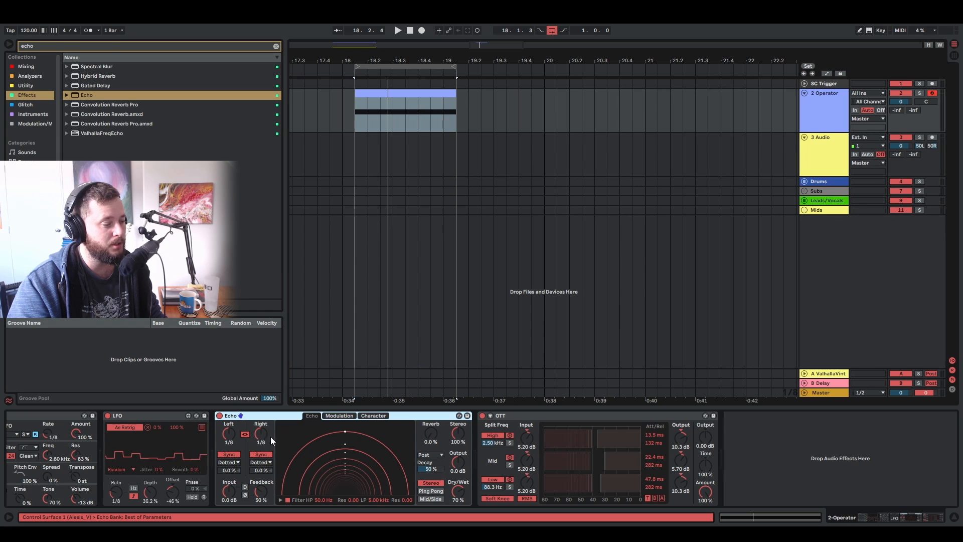
- Try Echo with unlinked, unsynced delay times of 250 ms left and 169 ms right during playback, and delete the device
left_click(244, 434)
left_click(230, 455)
left_click(261, 455)
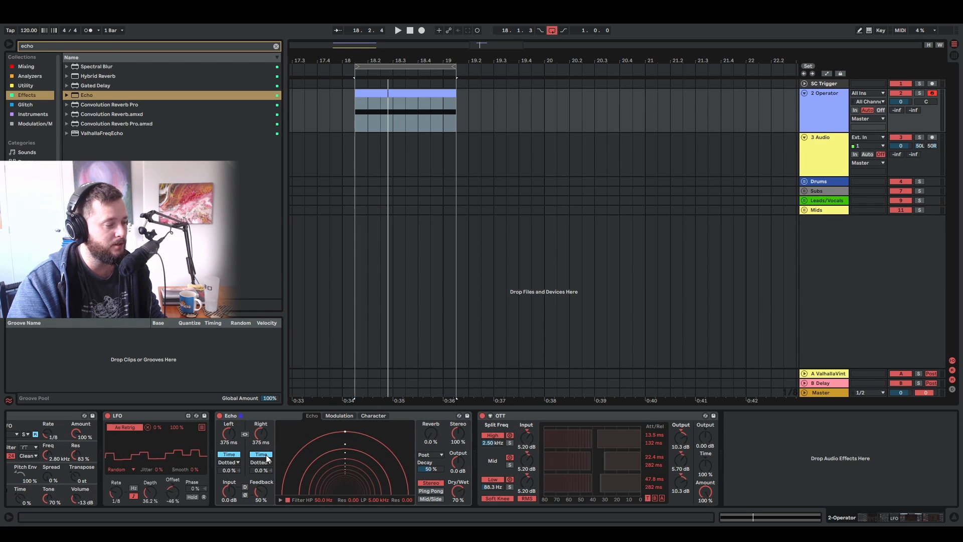
key("space")
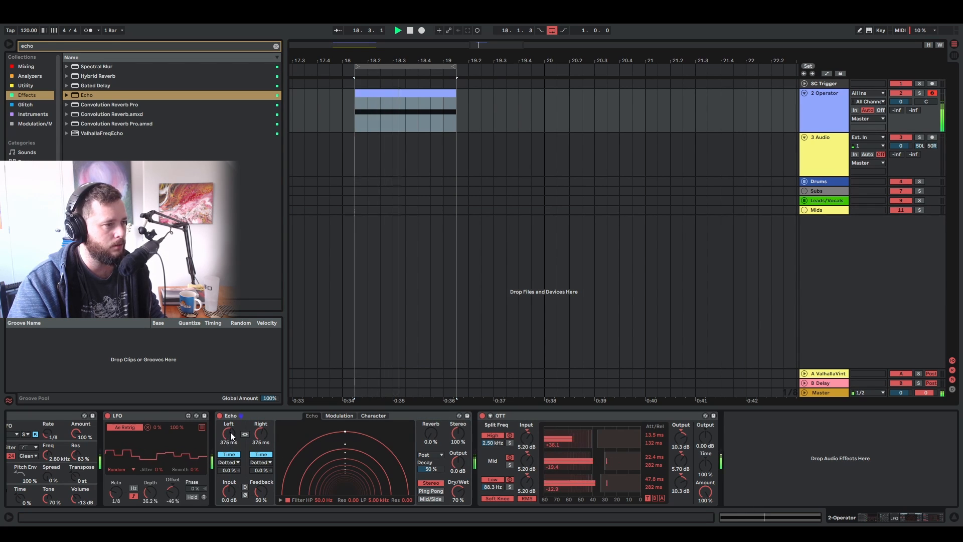
left_click_drag(228, 436, 261, 456)
key("space")
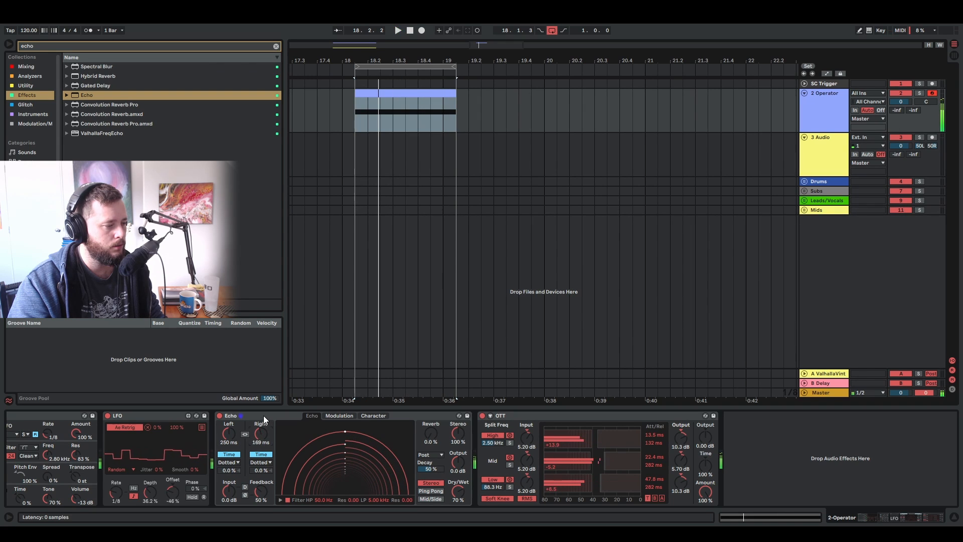
left_click(264, 416)
key("Delete")
- Search the Effects collection for "grain" and insert Grain Delay between the LFO and OTT
left_click(46, 48)
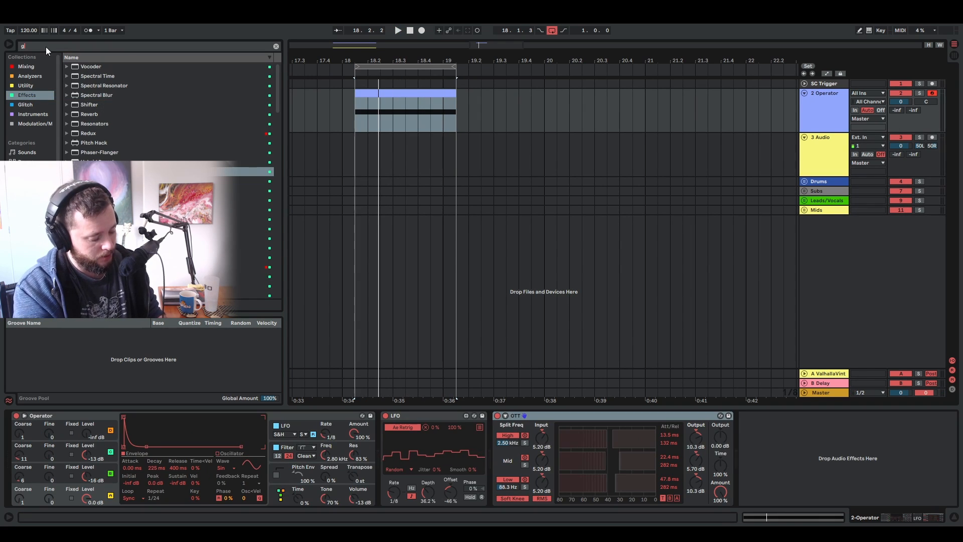
type("grain")
key("Down")
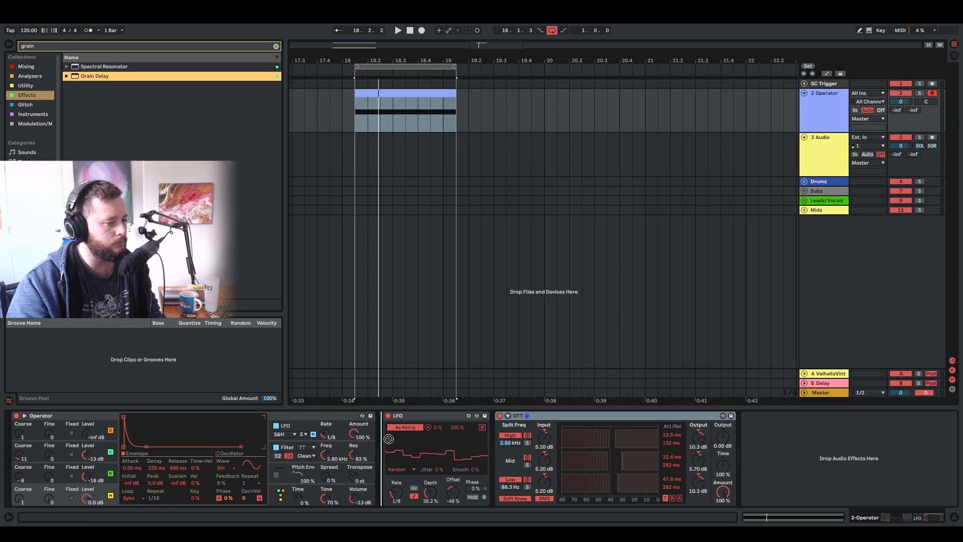
key("space")
key("Return")
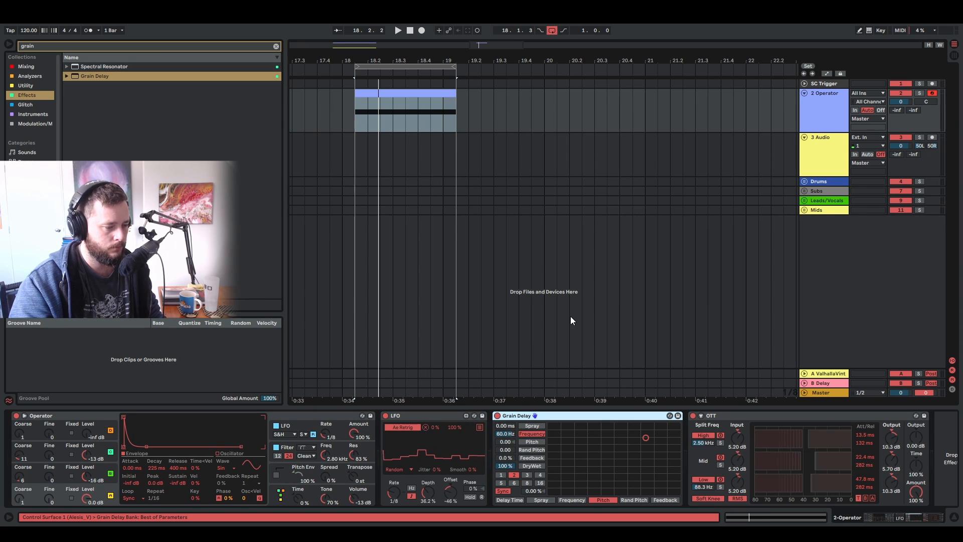
- Try Grain Delay with its pitch lowered to about -27 and its frequency at about 46 Hz, and delete the device
left_click_drag(642, 439, 618, 431)
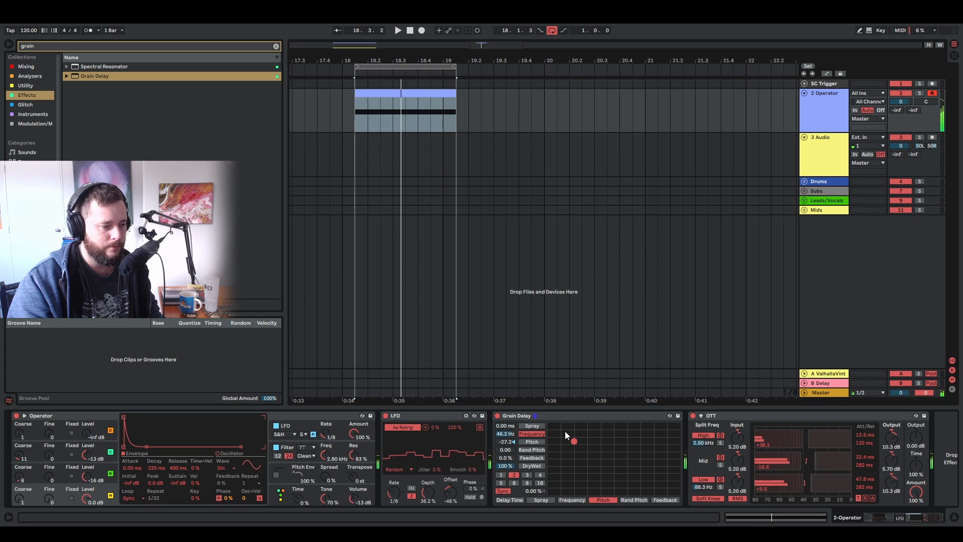
key("Delete")
- Search the Effects collection for "convo" and insert Convolution Reverb between the LFO and OTT
left_click(41, 45)
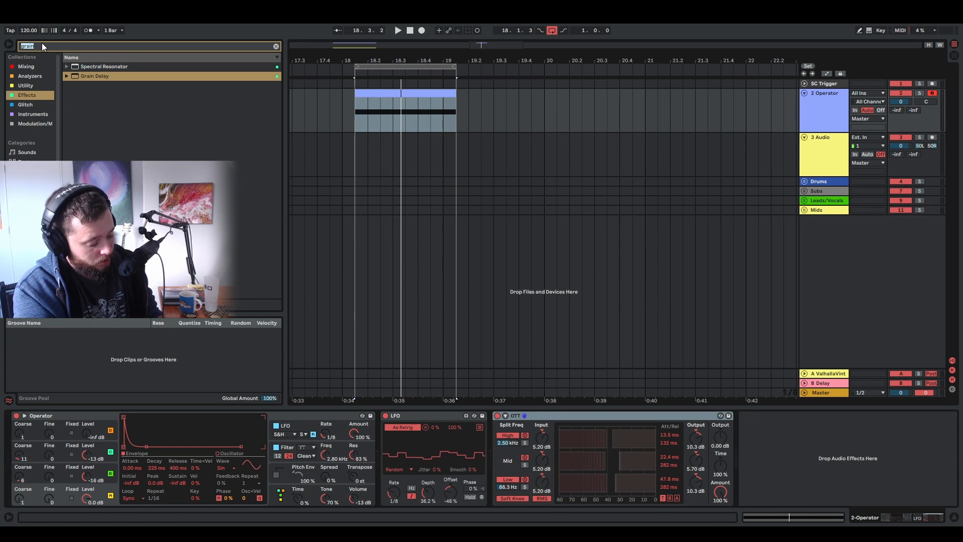
type("convo")
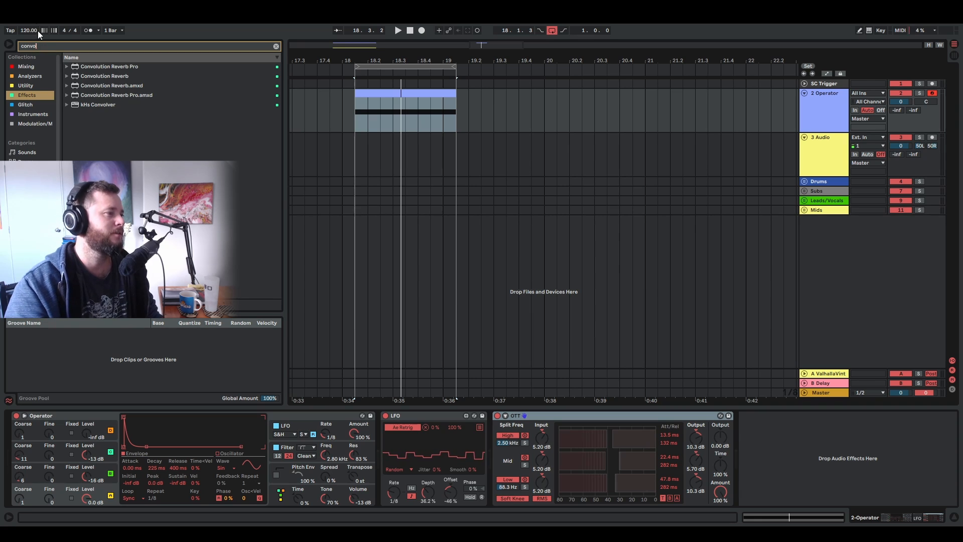
left_click_drag(86, 75, 490, 457)
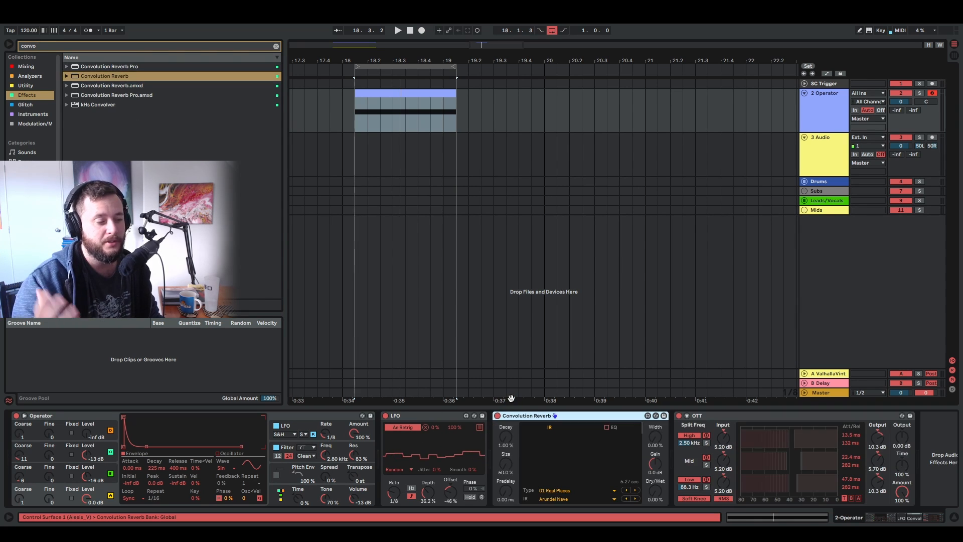
- Set Convolution Reverb to type 11 Experimental with the EDSP7500 Demon Delay impulse response and audition it on the loop
left_click(564, 491)
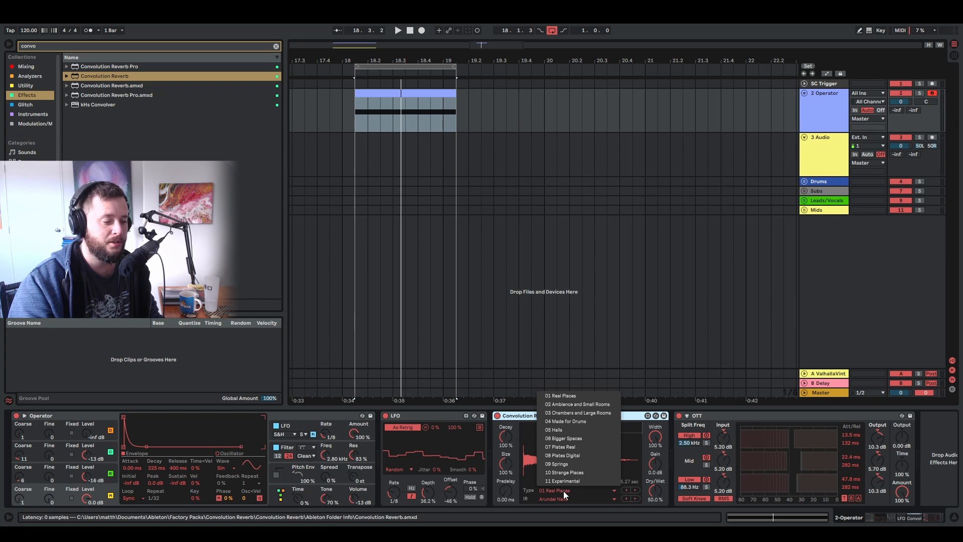
left_click(560, 483)
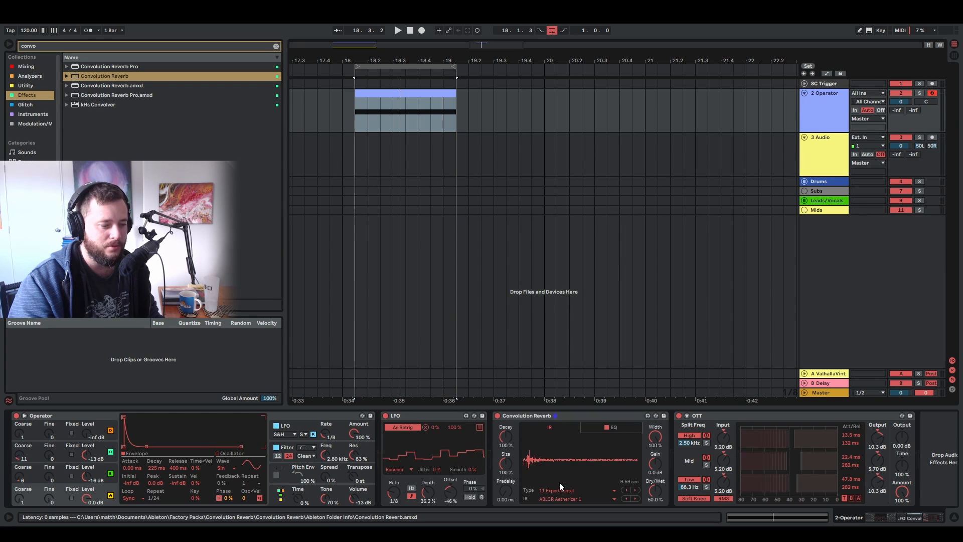
left_click(561, 499)
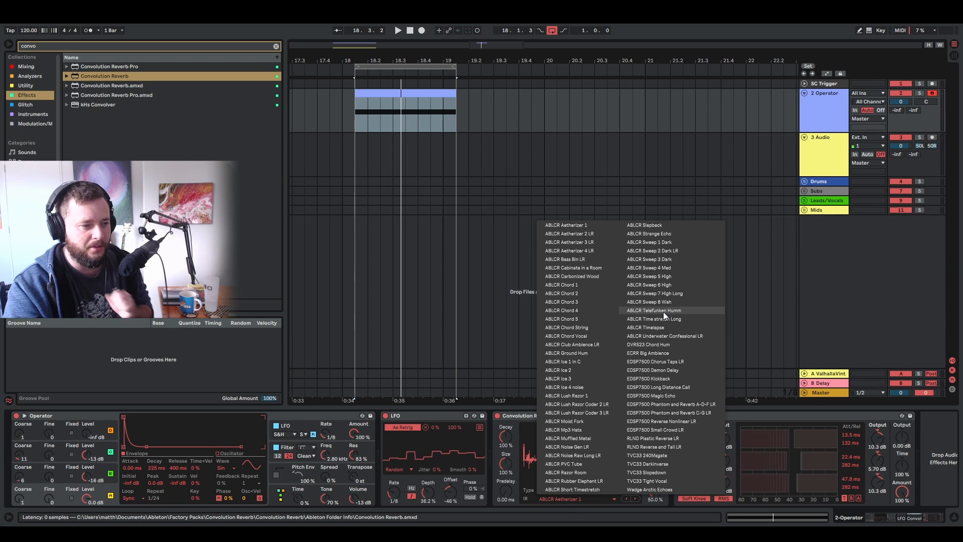
left_click(680, 368)
key("space")
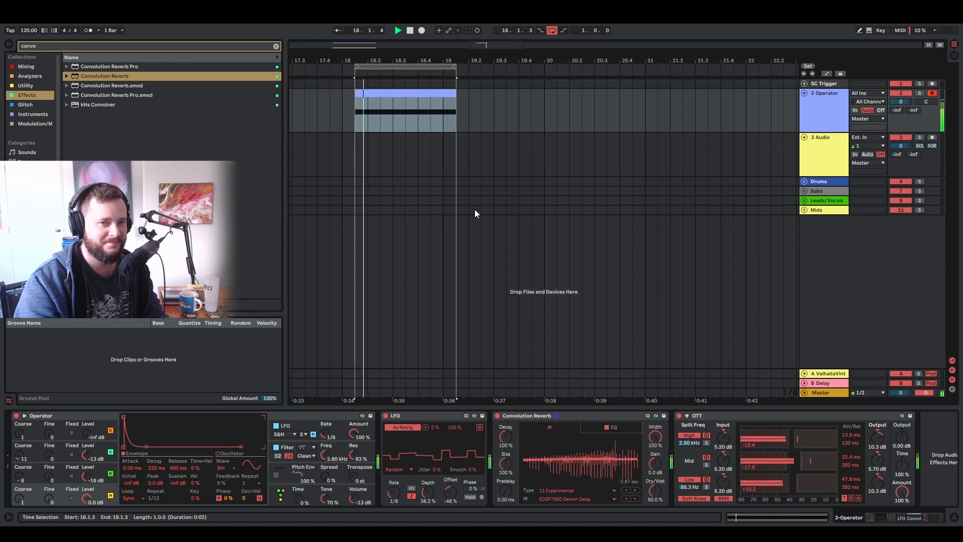
key("space")
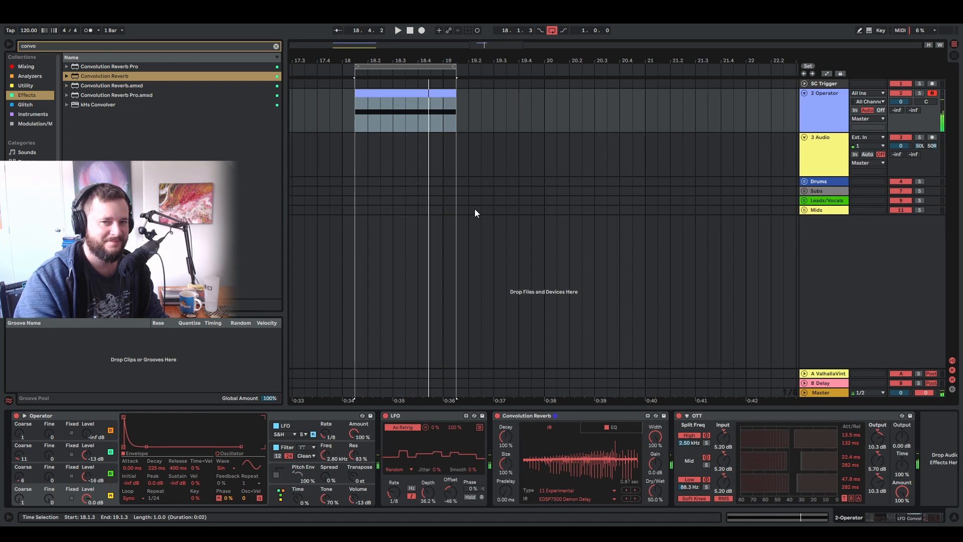
left_click(573, 499)
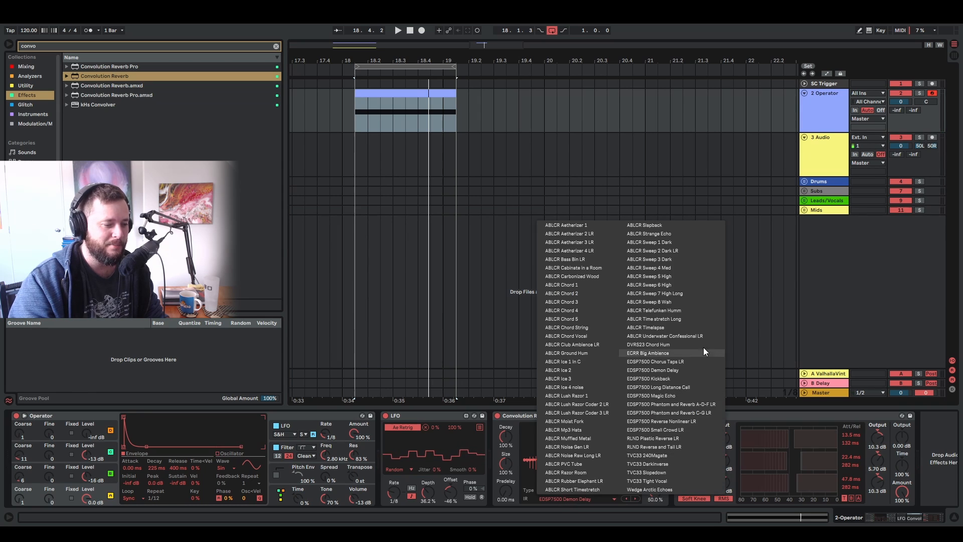
left_click(926, 425)
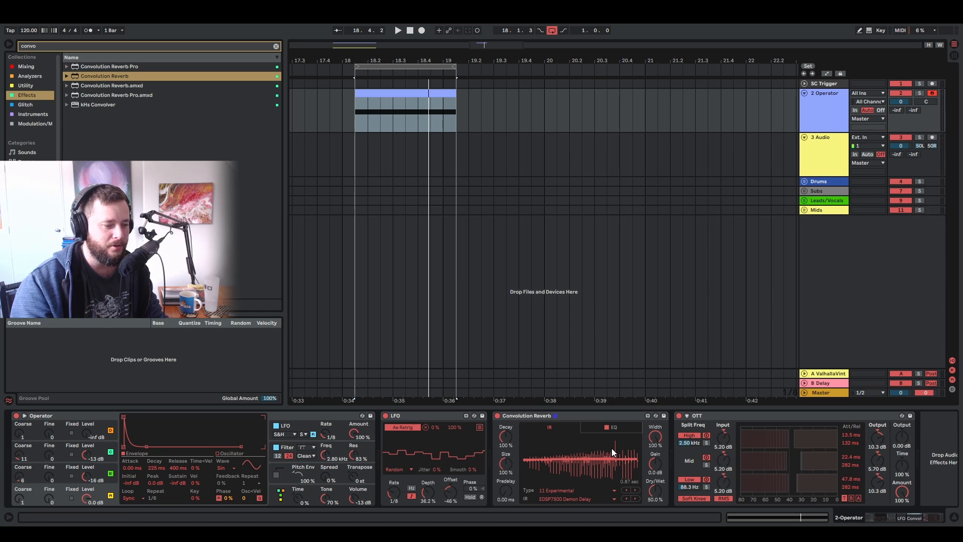
- Load the NRCL Convuffler 8 sample from the Texture_FX folder as Convolution Reverb's impulse response
left_click(276, 46)
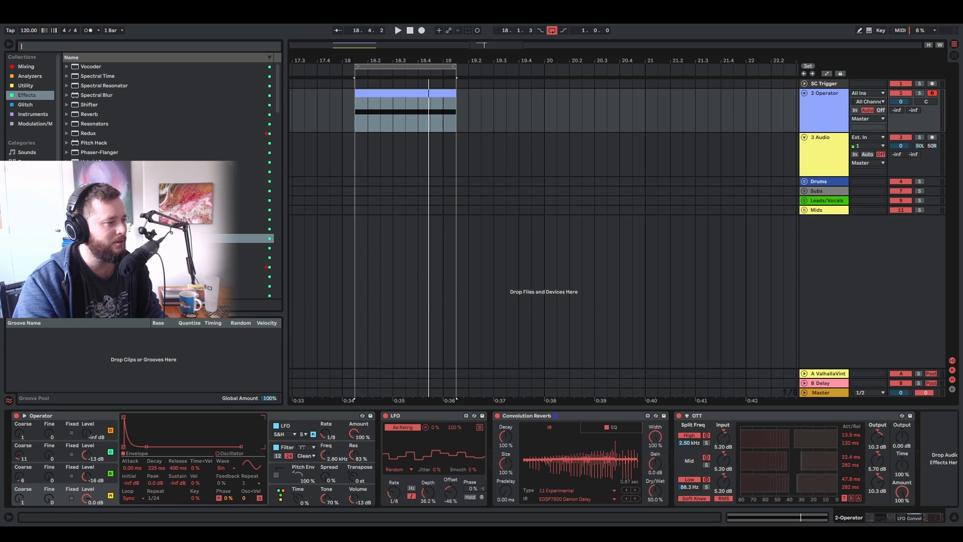
scroll(31, 210, "down", 2)
left_click(31, 229)
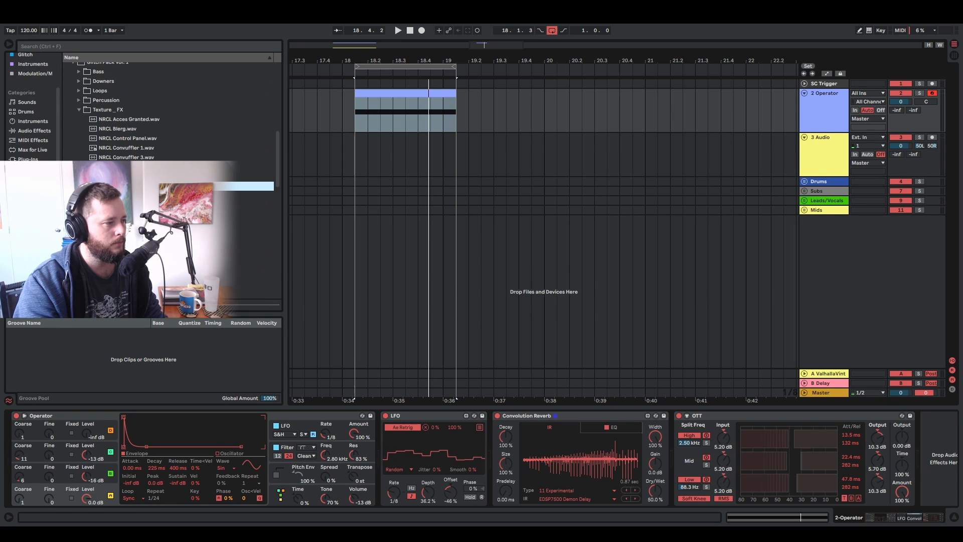
left_click_drag(241, 186, 621, 474)
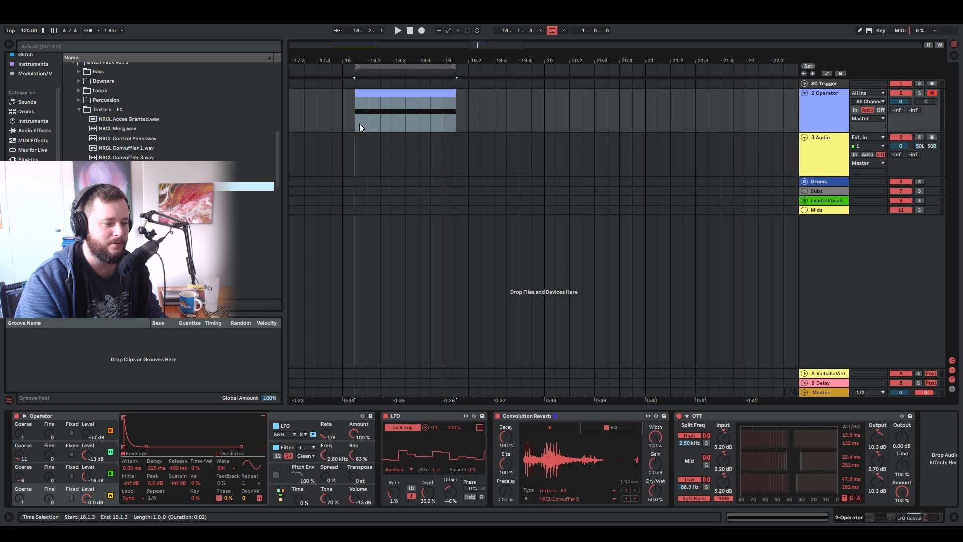
- Try the reverb during playback with dry/wet at 100%, size at 54.8% and a higher decay, and delete the device
key("space")
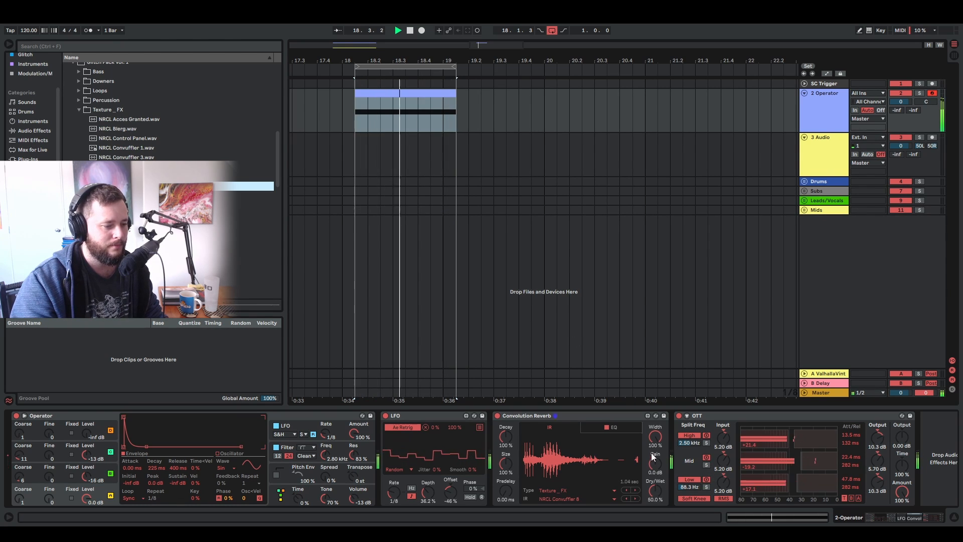
left_click_drag(657, 491, 658, 466)
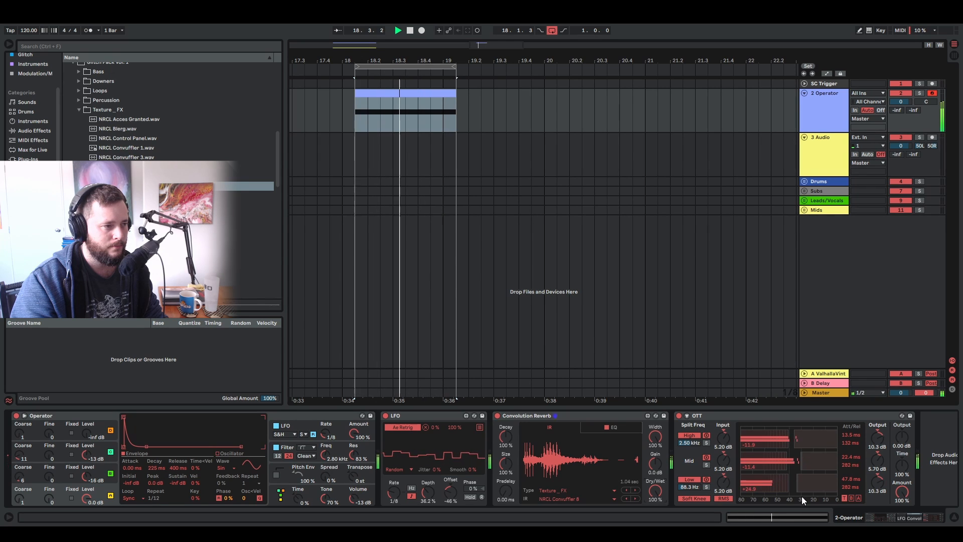
left_click_drag(507, 464, 508, 497)
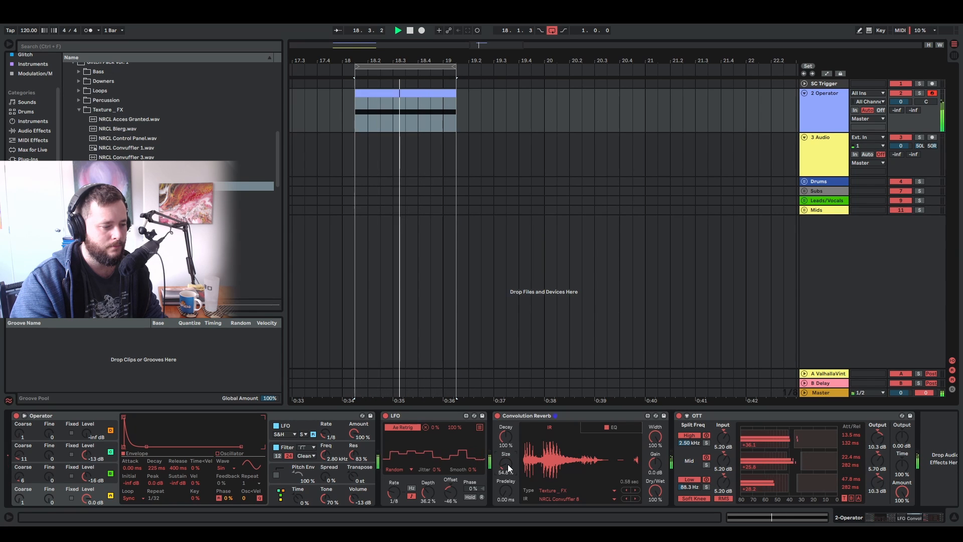
left_click_drag(504, 444, 504, 421)
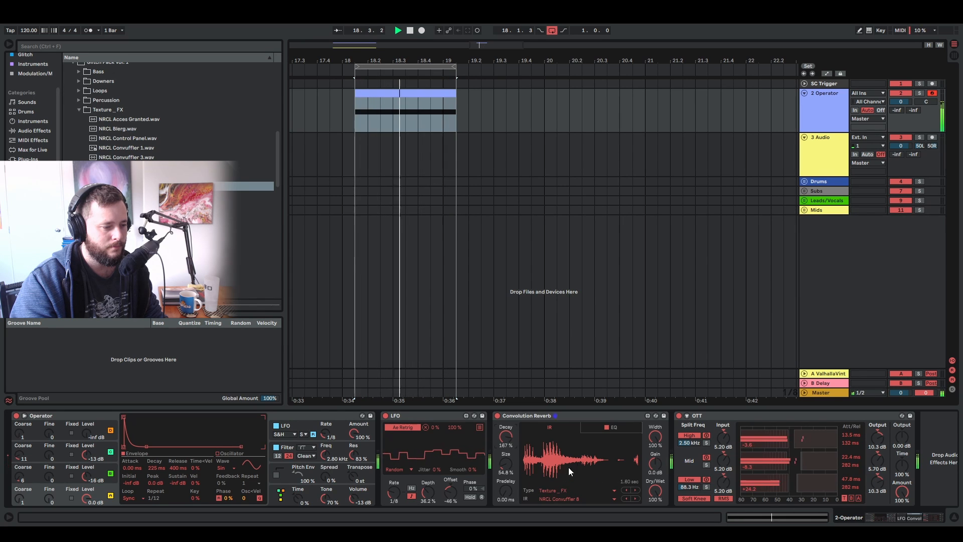
key("space")
left_click(555, 416)
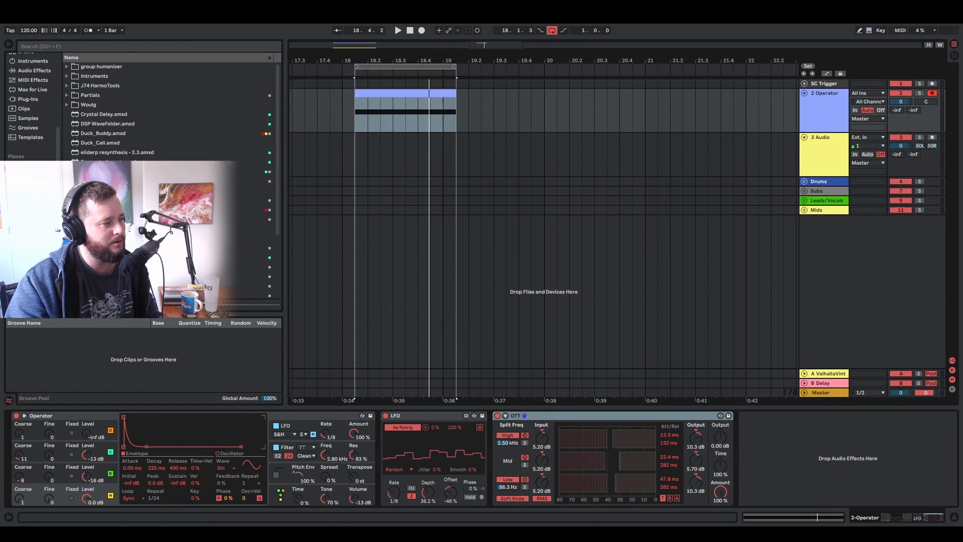
- Insert the glitch rack with the Randomize Me macro between the LFO and OTT and lower that macro to 3 during playback
left_click(31, 201)
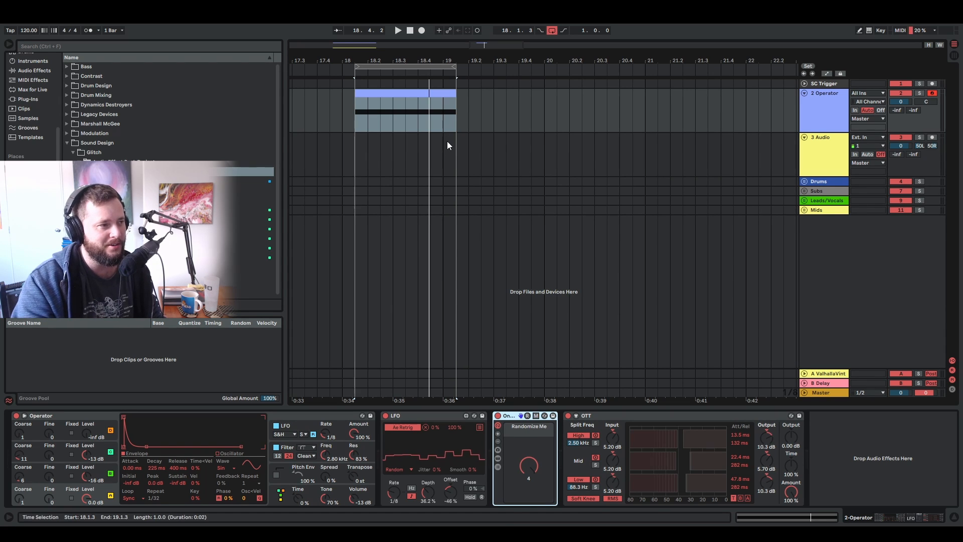
left_click(354, 115)
key("space")
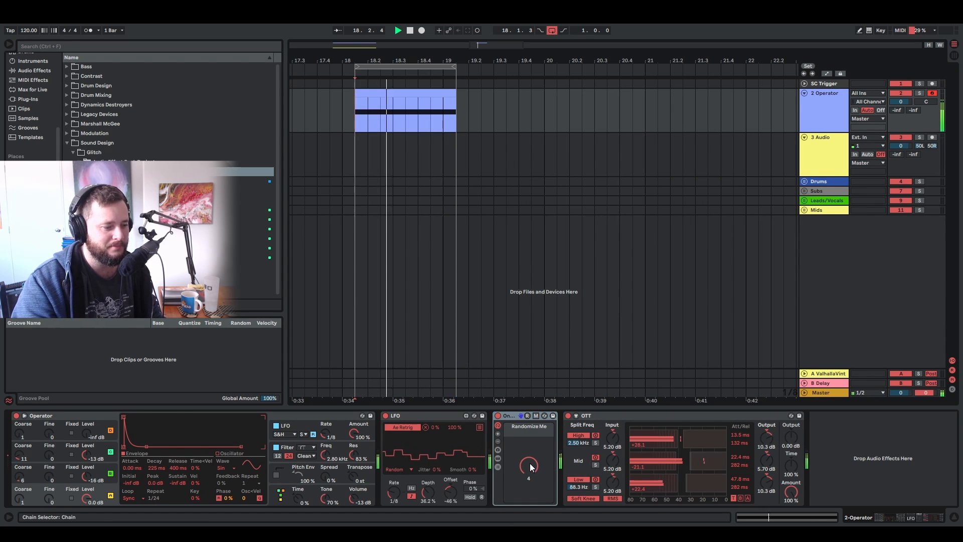
left_click_drag(530, 463, 530, 495)
- Search the Mixing collection for "lfo" and insert a second LFO between the glitch rack and OTT
left_click(35, 47)
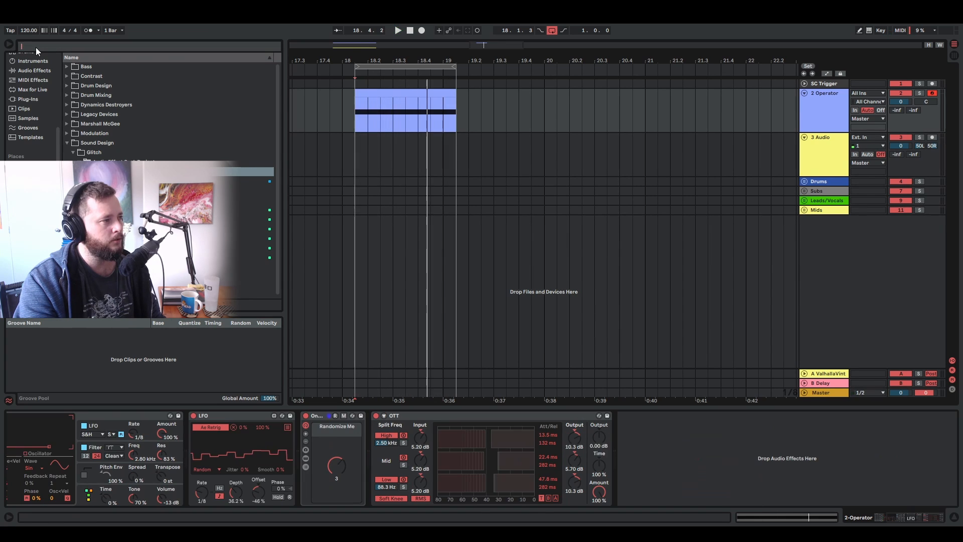
type("lfo")
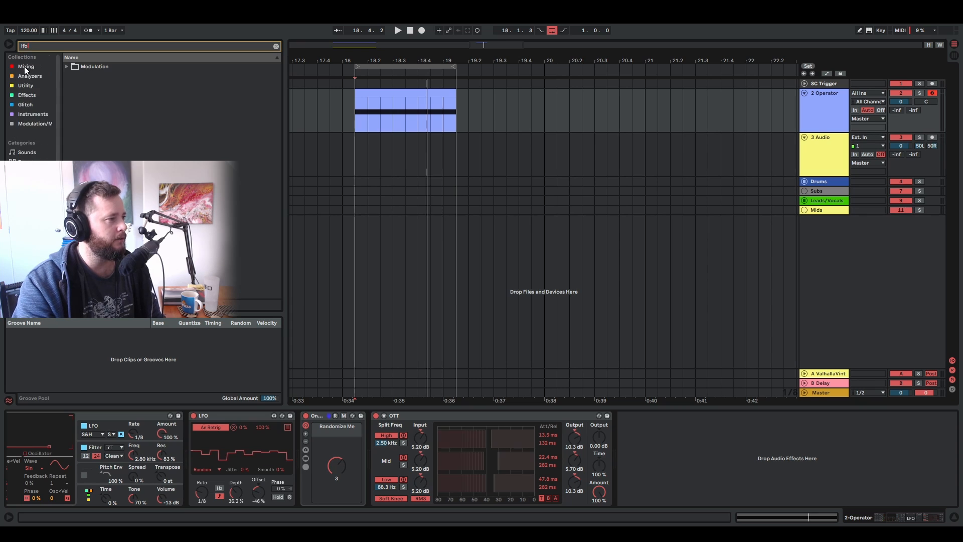
left_click_drag(86, 68, 393, 468)
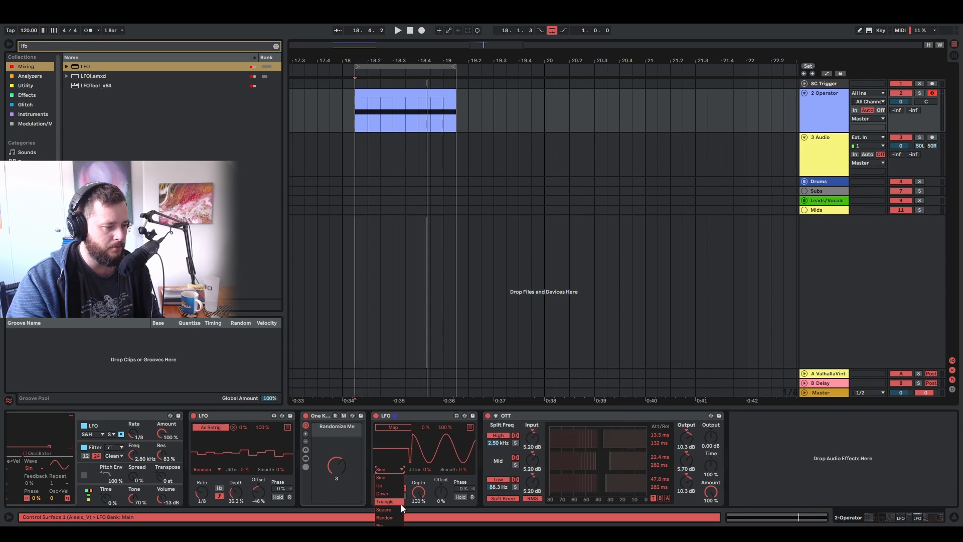
- Set the second LFO to a Random shape at a synced 1/8 rate, map it to Randomize Me and audition the loop
left_click(402, 497)
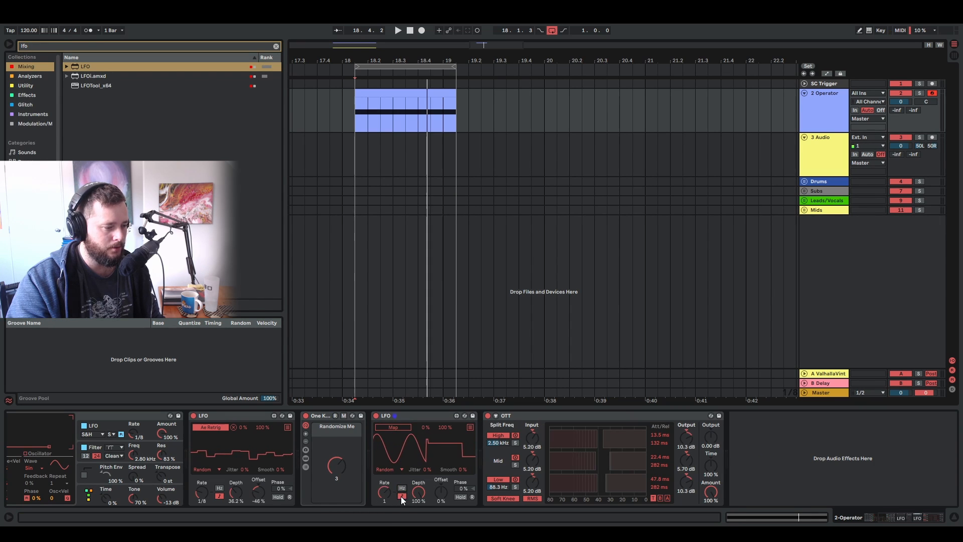
left_click_drag(384, 492, 385, 477)
left_click(337, 466)
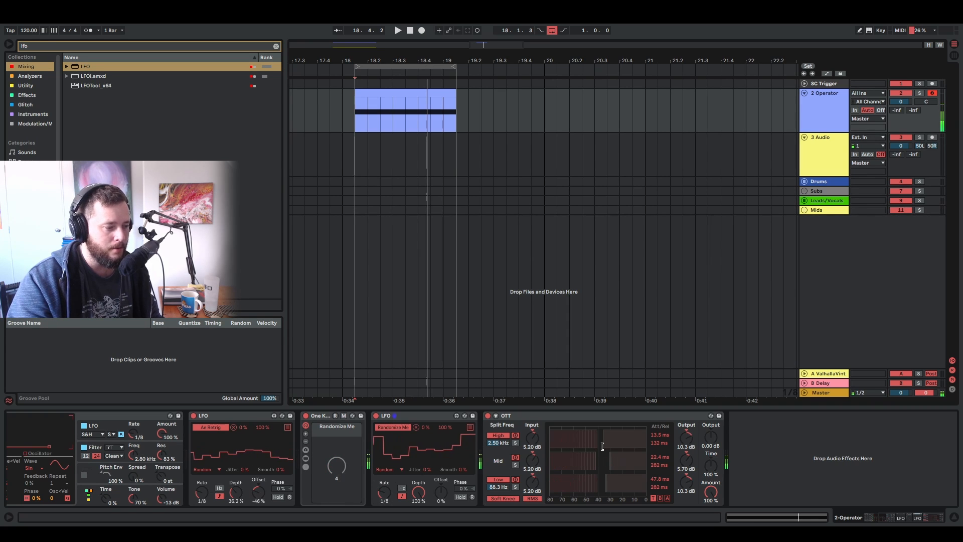
key("space")
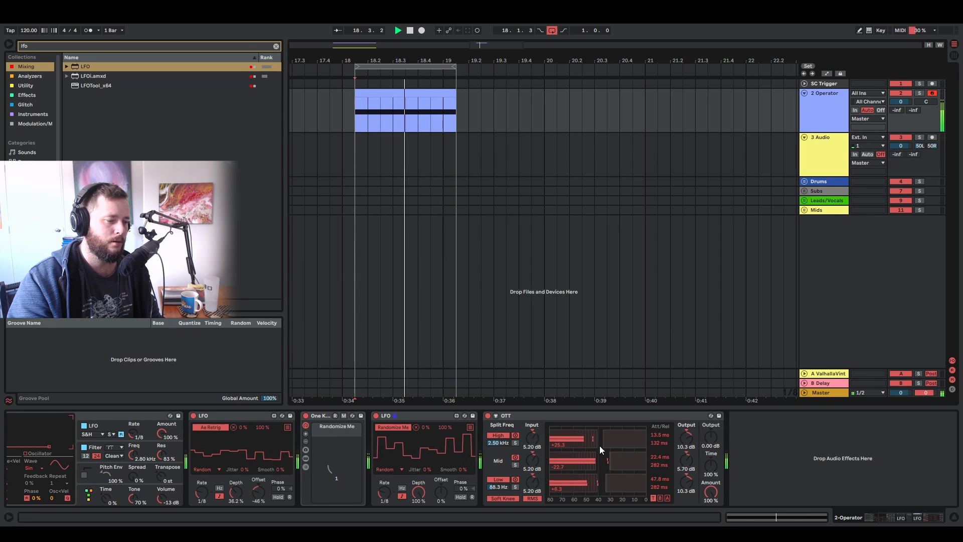
key("space")
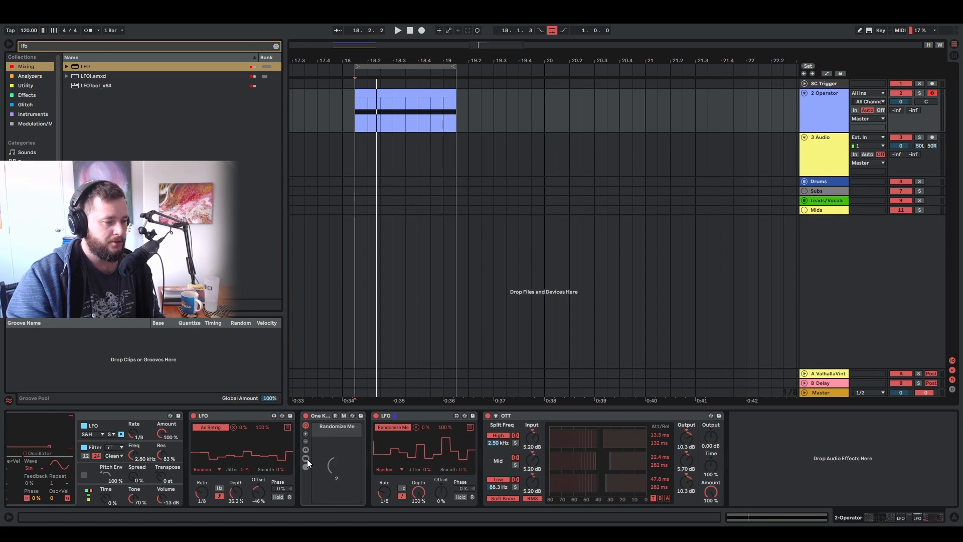
- Show the glitch rack's chain list and examine the devices in the first two chains, Buffer Shuffler 2.0 and UltraMassive
left_click(305, 467)
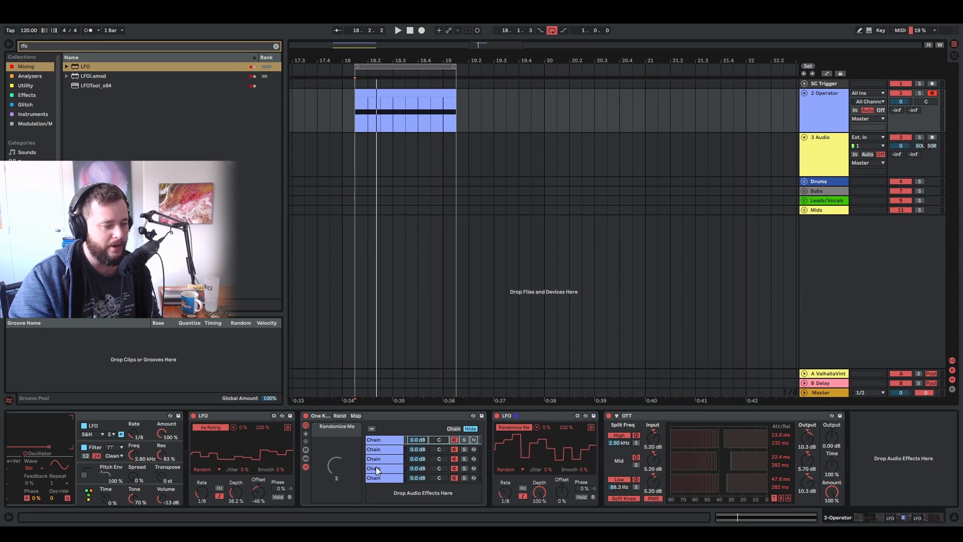
left_click(381, 440)
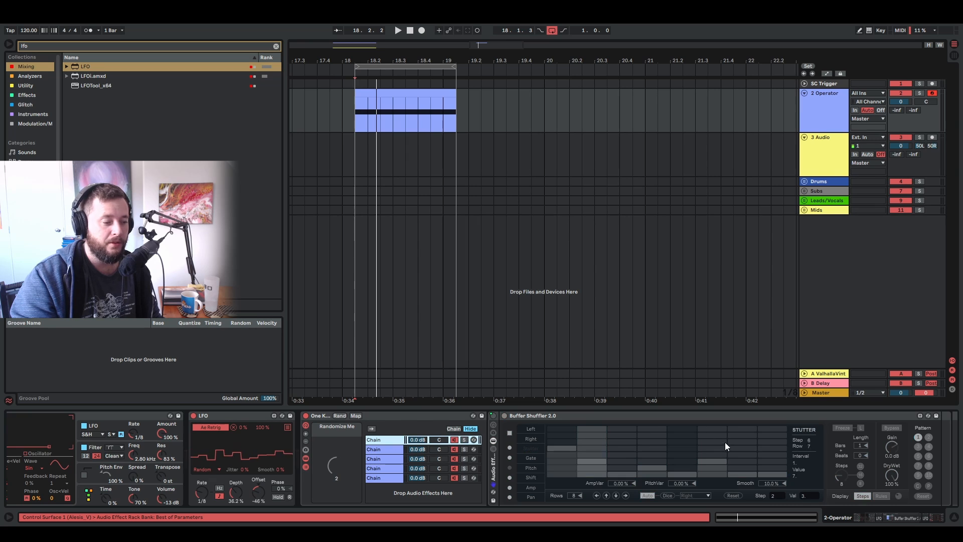
left_click_drag(884, 517, 891, 518)
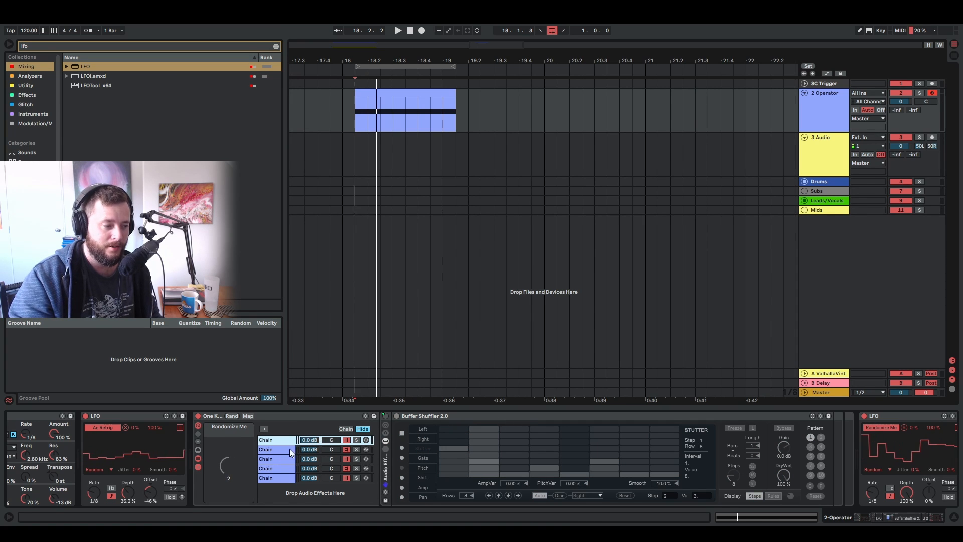
left_click(275, 451)
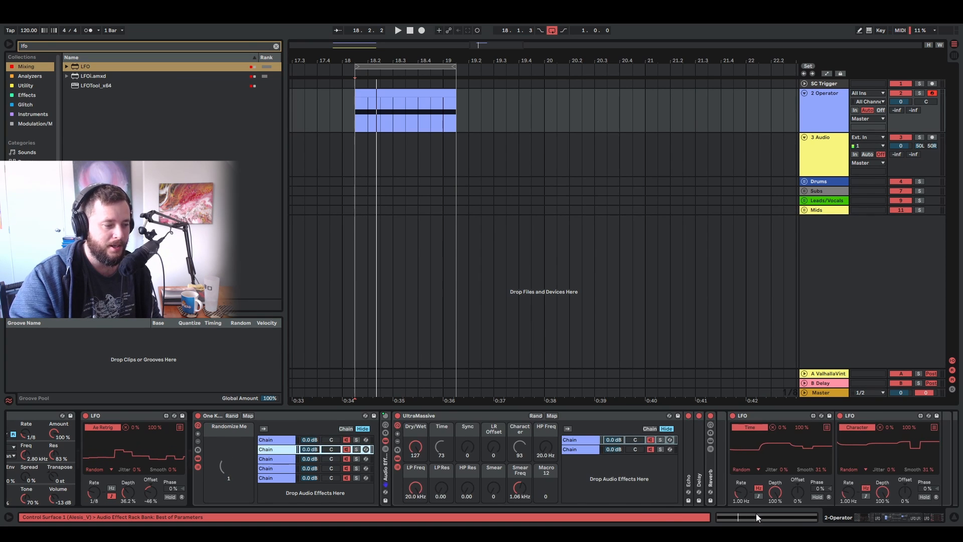
left_click_drag(877, 515, 886, 513)
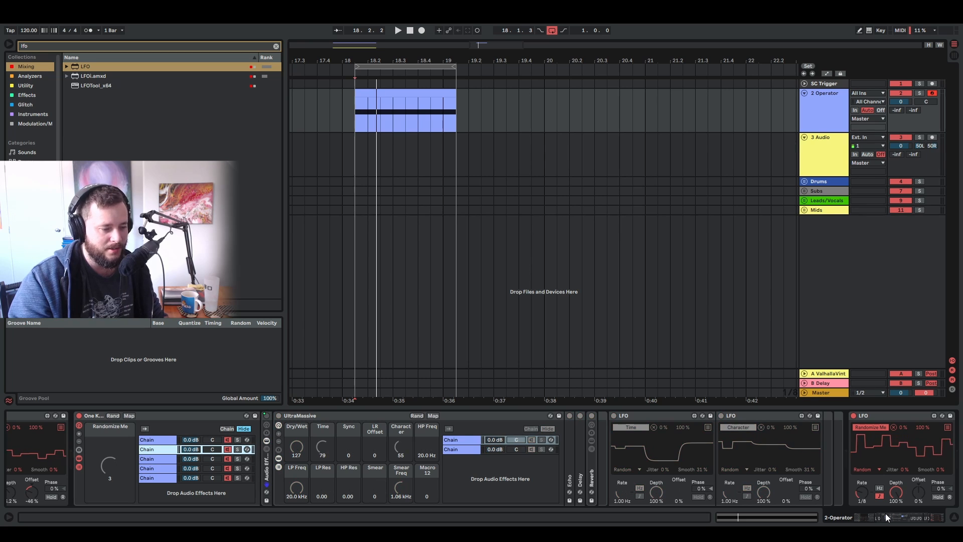
- Examine the devices and LFOs in the rack's remaining three chains, built around Spectral Resonator, Vocoder and Auto Filter
key("ctrl+0")
left_click_drag(886, 514, 885, 514)
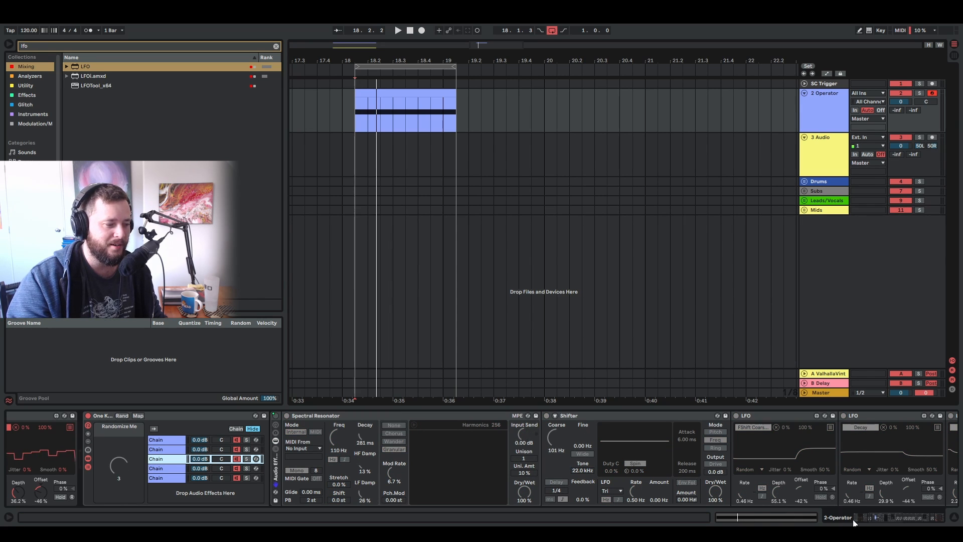
left_click_drag(881, 521, 905, 524)
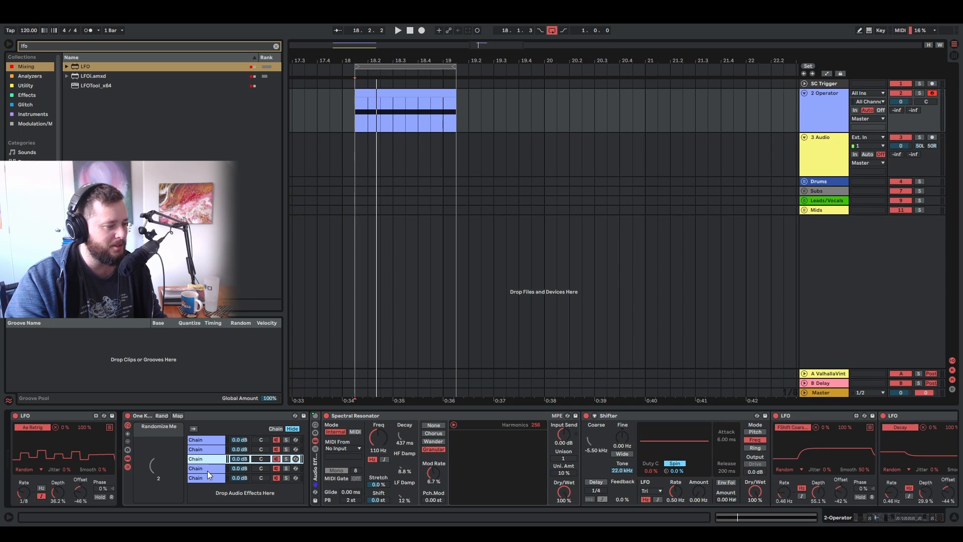
left_click(207, 470)
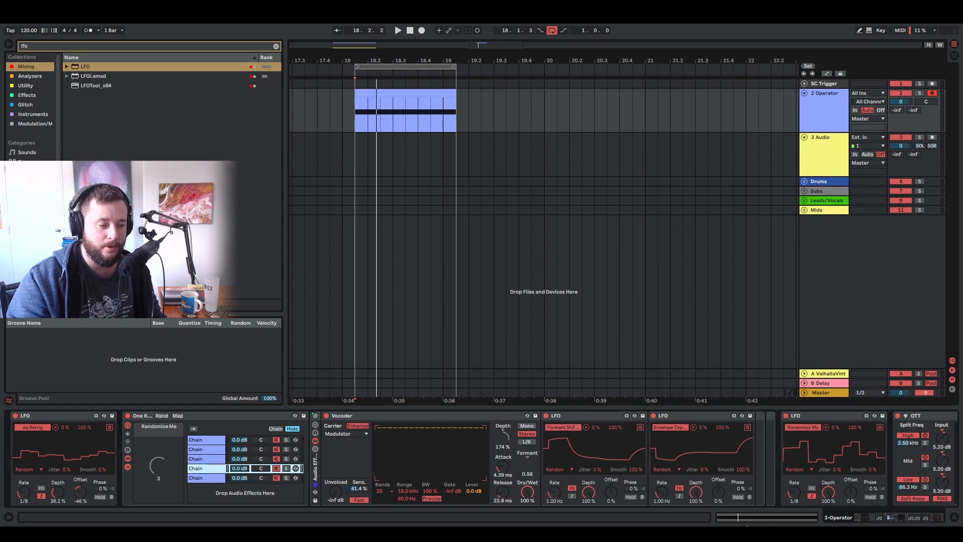
left_click_drag(890, 519, 898, 523)
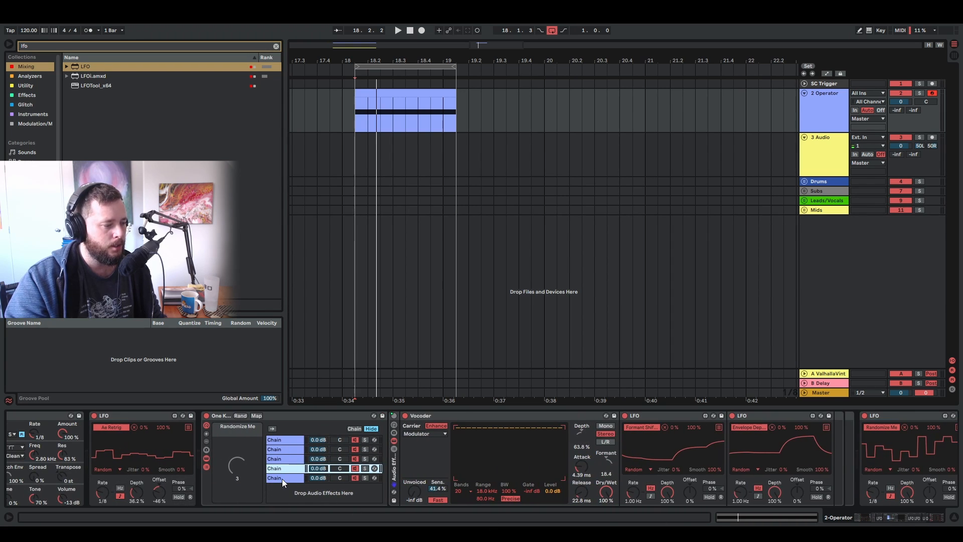
left_click(282, 478)
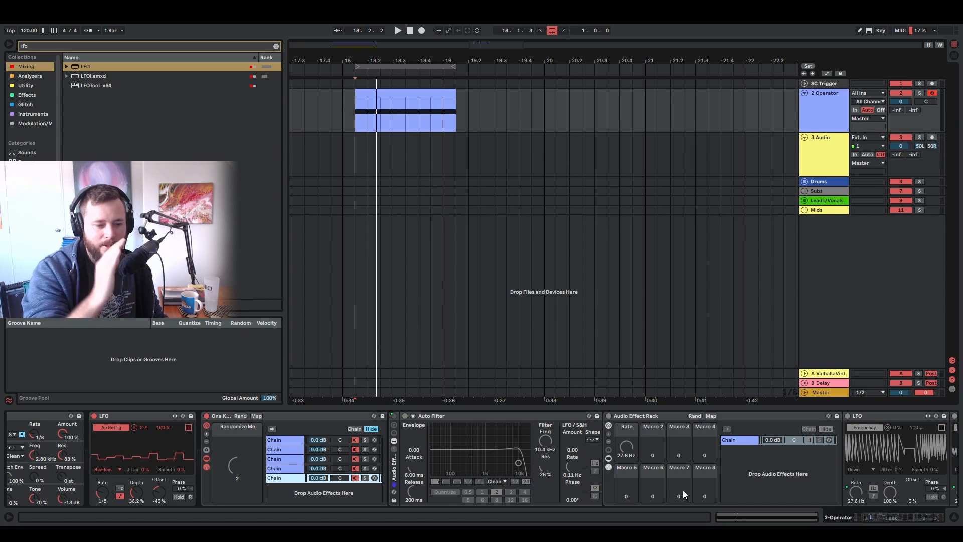
left_click(883, 517)
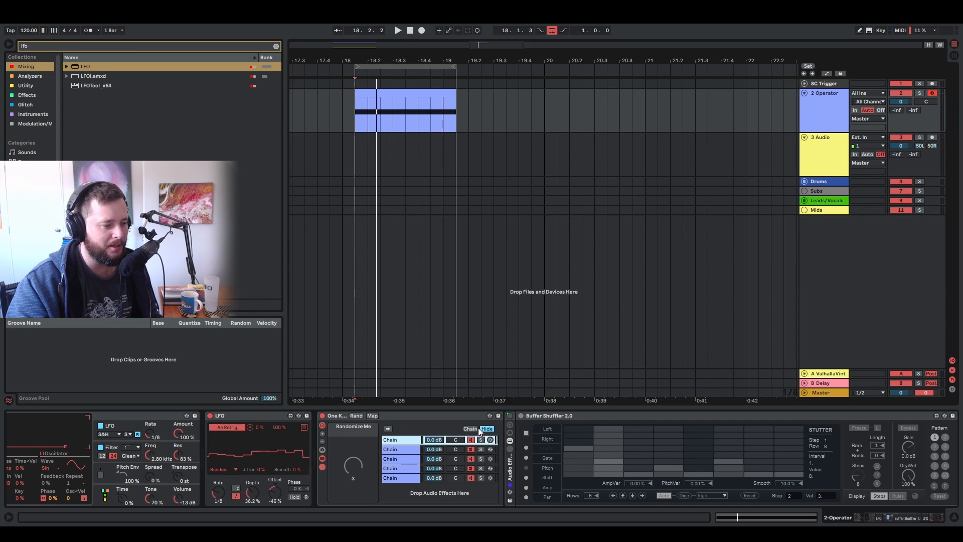
- Show the glitch rack's chain selector and examine the chain zones alongside the Buffer Shuffler chain
left_click(471, 428)
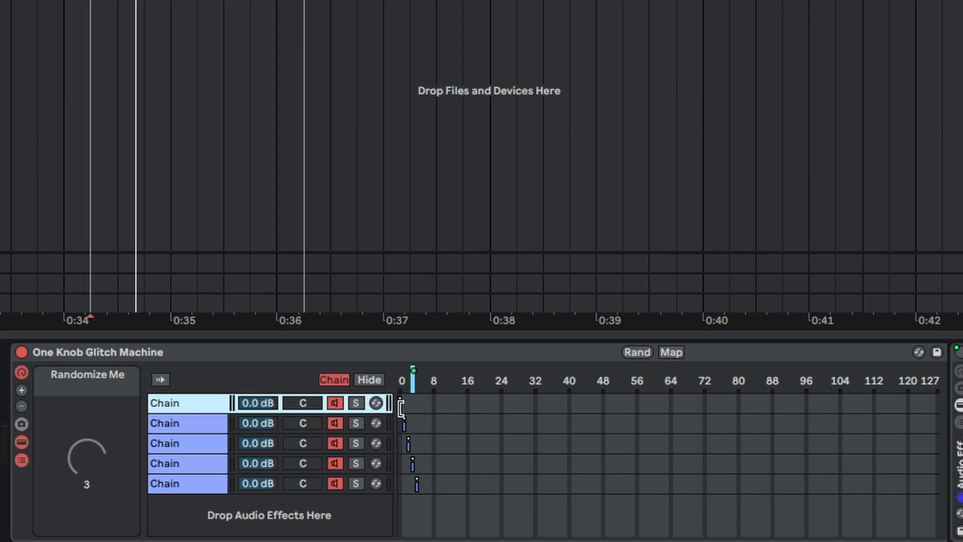
mouse_move(402, 406)
left_mouse_down()
mouse_move(932, 415)
mouse_move(400, 416)
left_mouse_up()
mouse_move(404, 404)
left_mouse_down()
mouse_move(417, 415)
mouse_move(555, 409)
mouse_move(403, 421)
left_mouse_up()
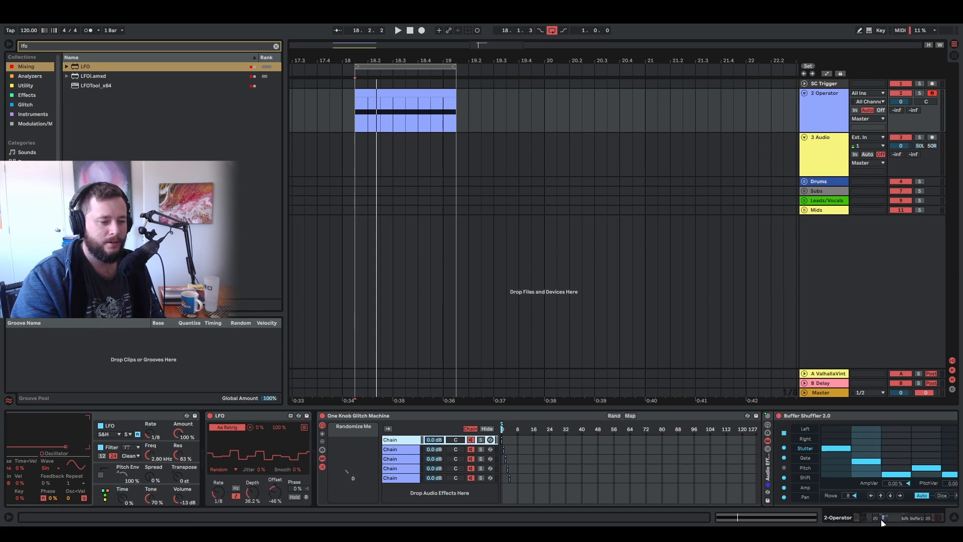
left_click_drag(883, 521, 901, 517)
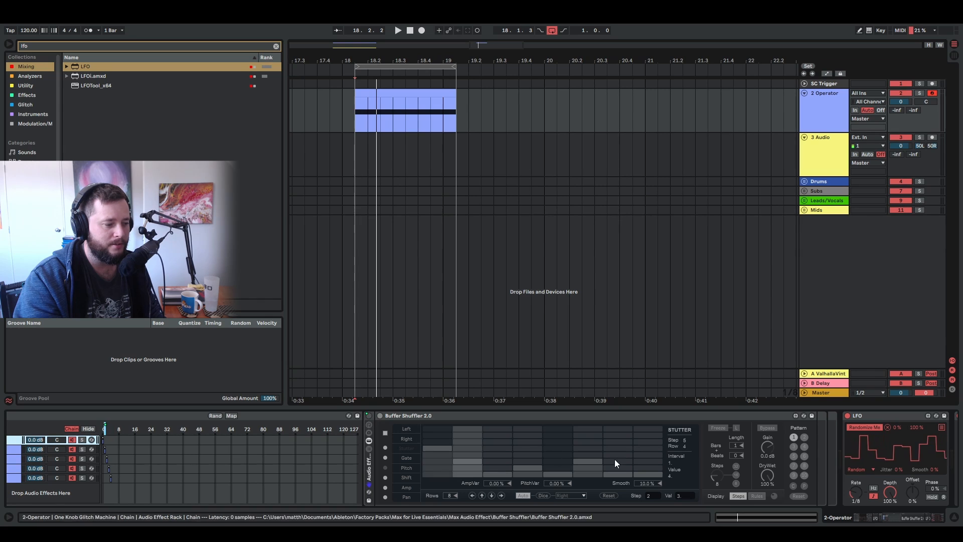
scroll(587, 453, "left", 5)
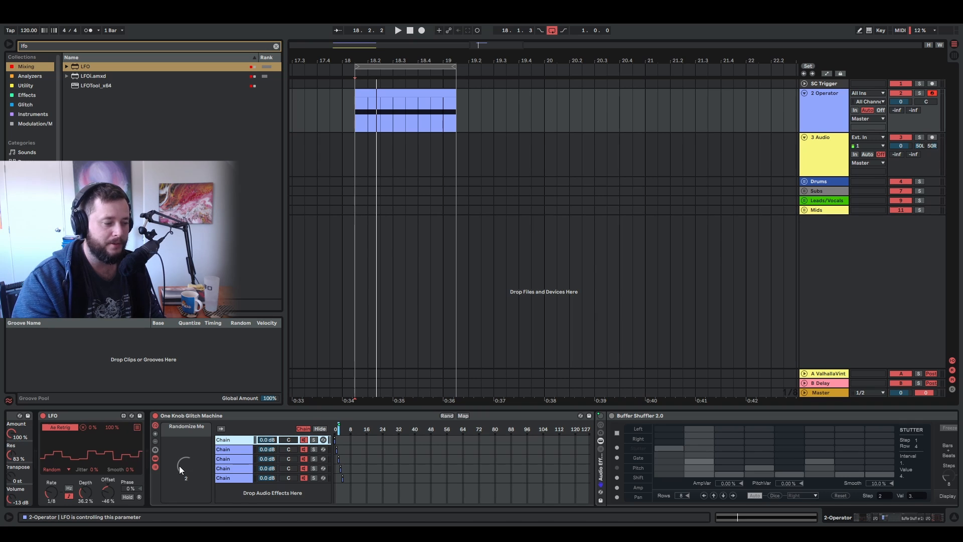
- Review the Randomize Me macro mappings and the chain selector's options for distributing ranges
left_click(463, 416)
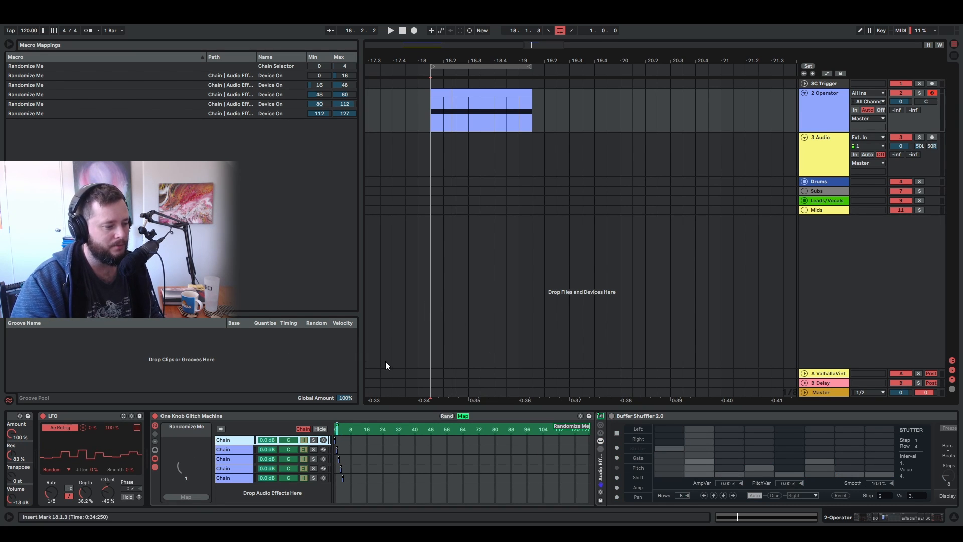
key("Escape")
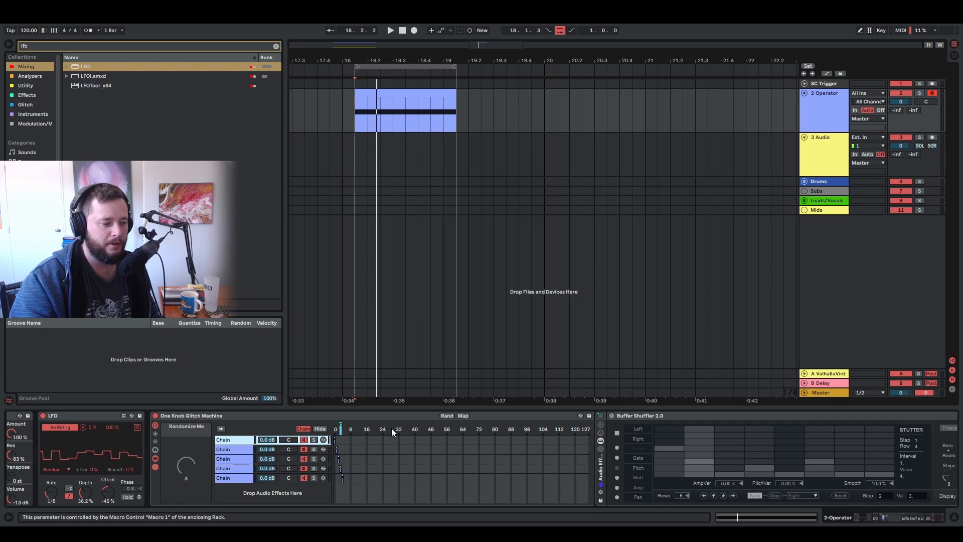
right_click(391, 429)
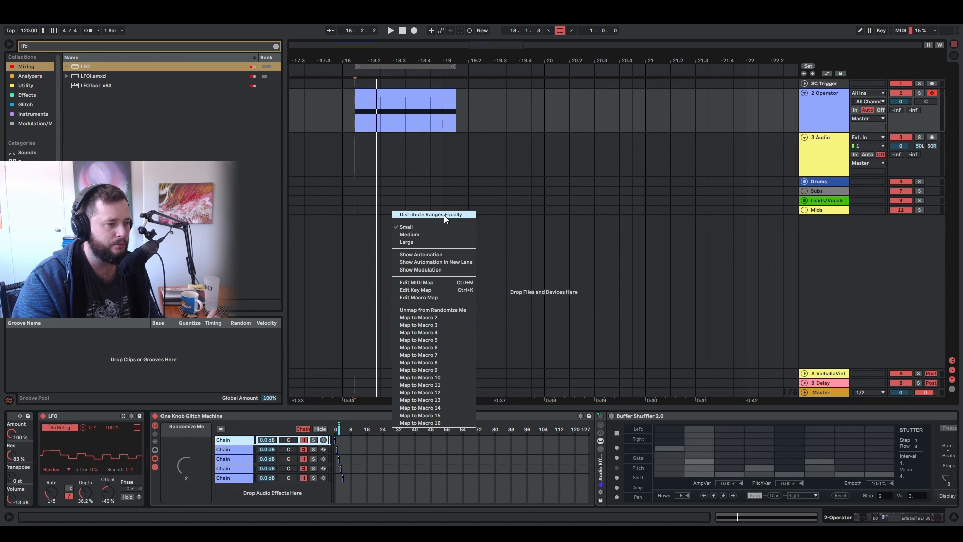
left_click(308, 349)
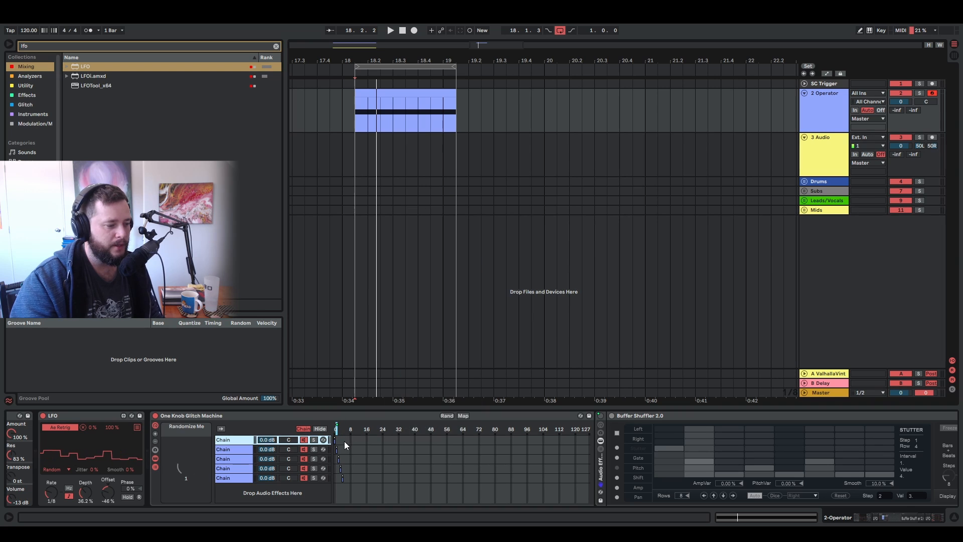
left_click_drag(352, 427, 341, 446)
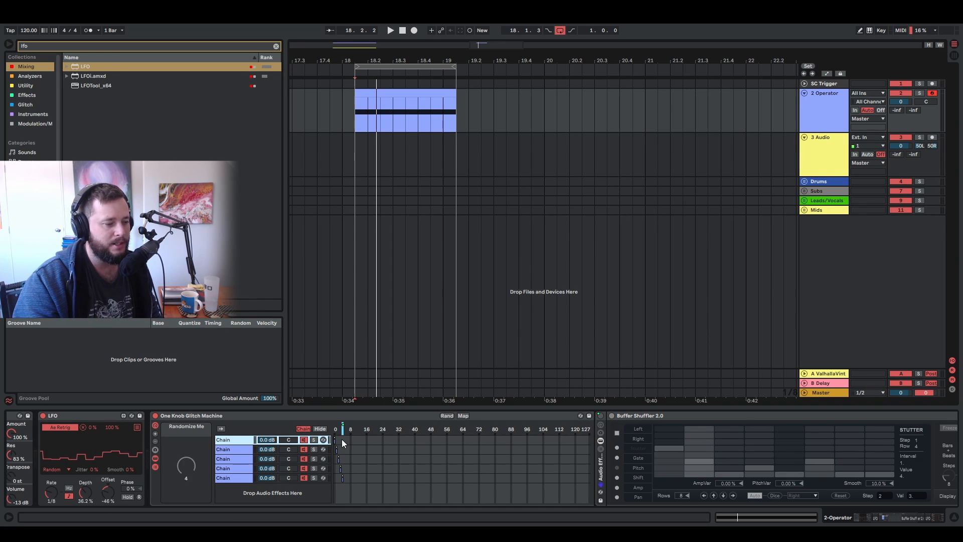
left_click(466, 416)
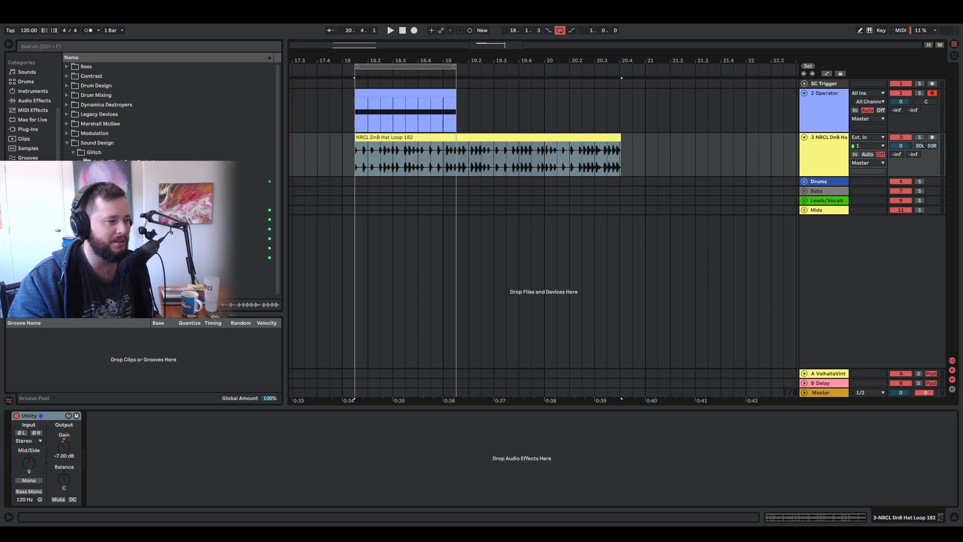
- Add the One Knob Glitch Machine to the hat loop track and switch on the rack and OTT during playback
left_click_drag(241, 172, 234, 445)
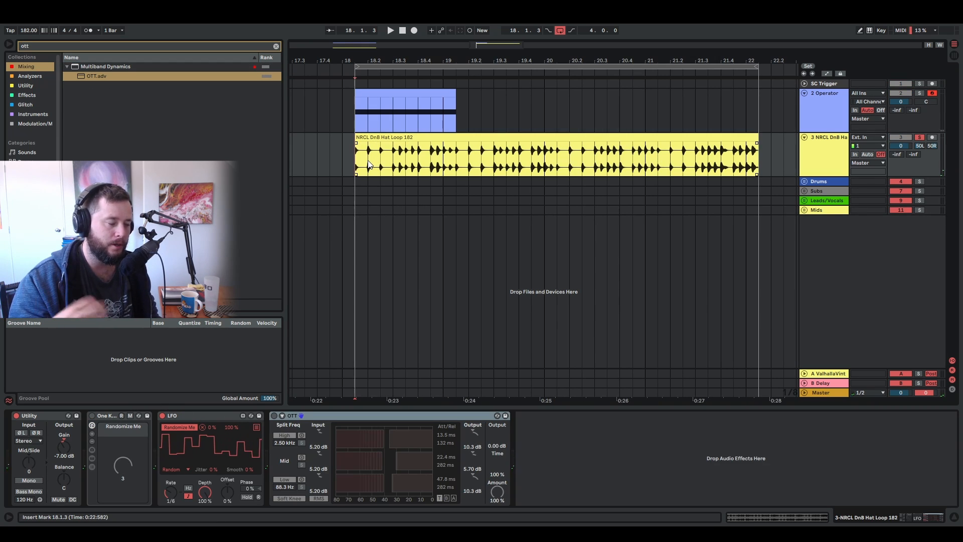
key("space")
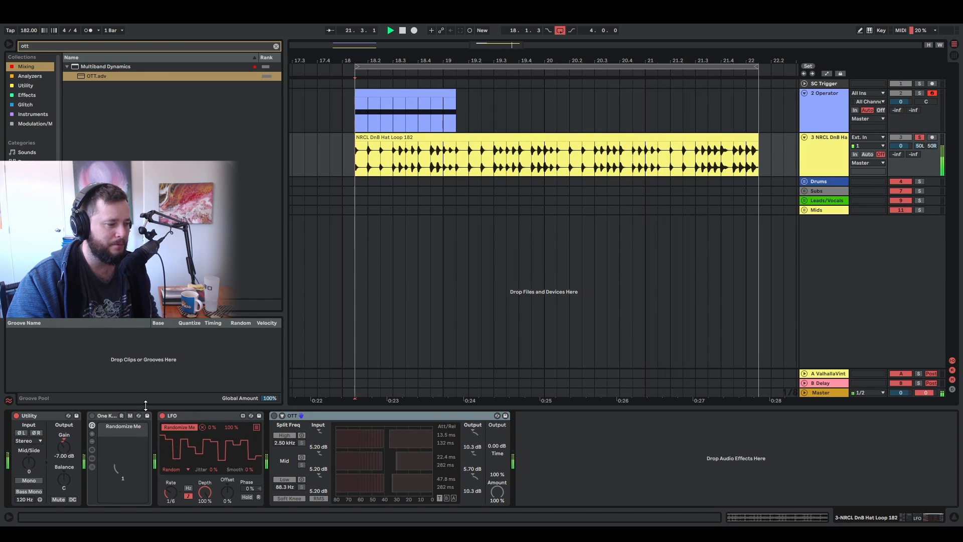
left_click(92, 415)
left_click(273, 415)
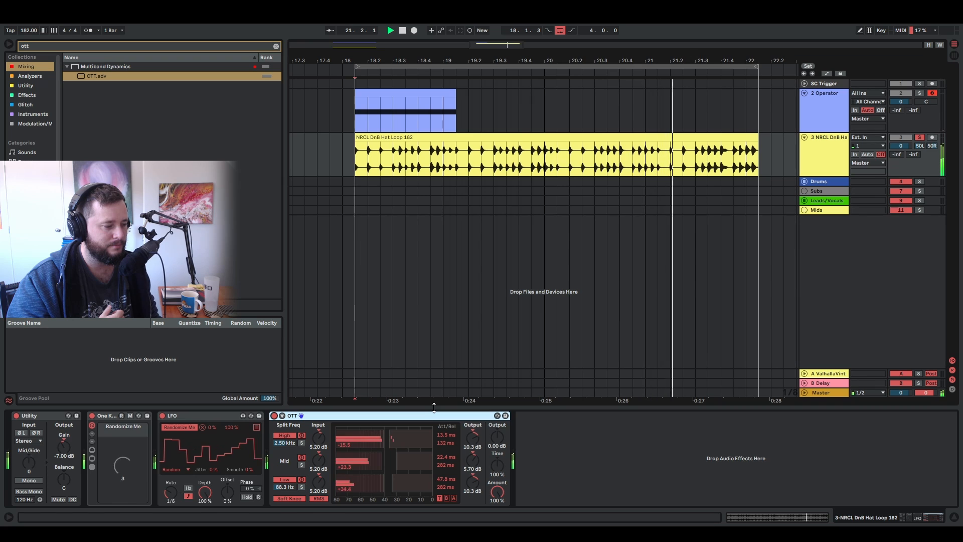
key("space")
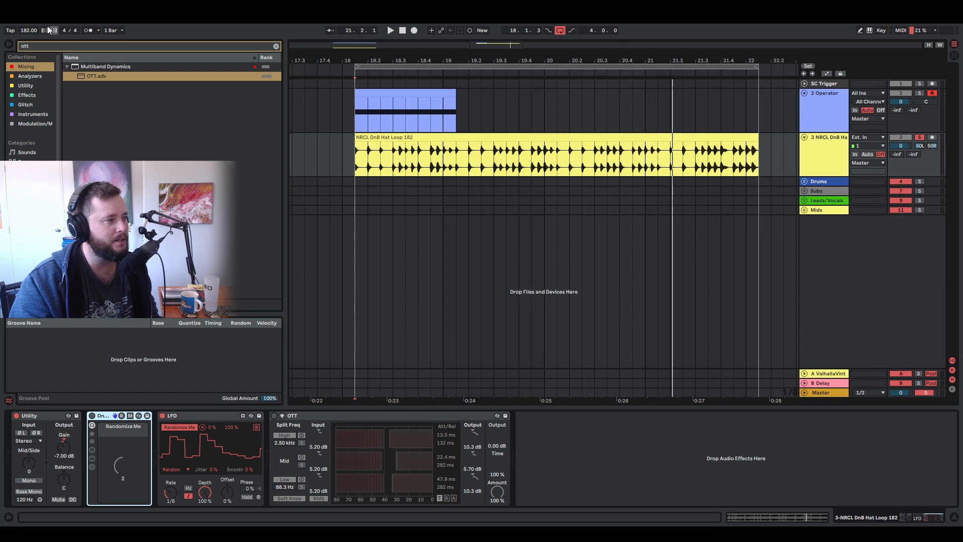
- Open the 137 BPM project and examine the fade-in on the elipatreon_melody_loop_vowely_arp_137 clip
left_click(47, 24)
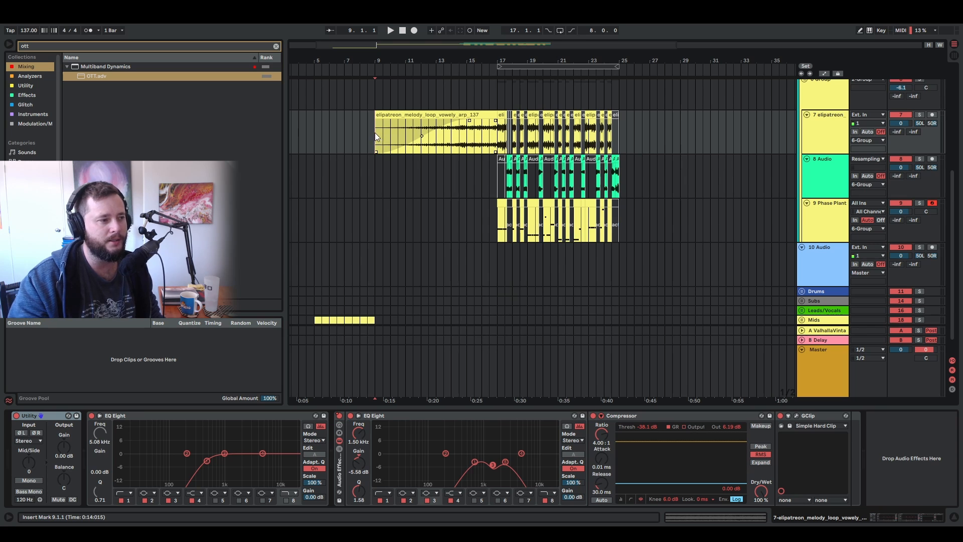
left_click_drag(422, 135, 424, 140)
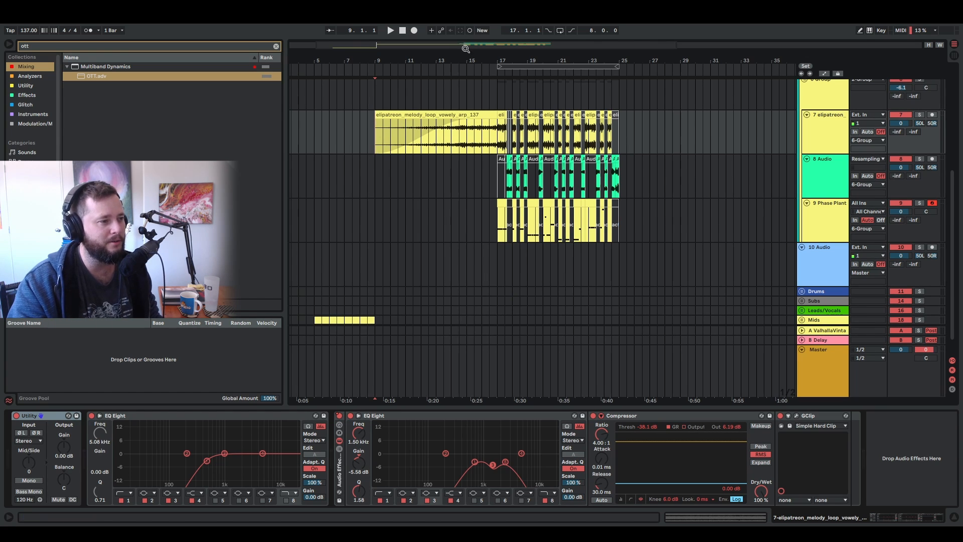
scroll(378, 209, "up", 2)
left_click(440, 181)
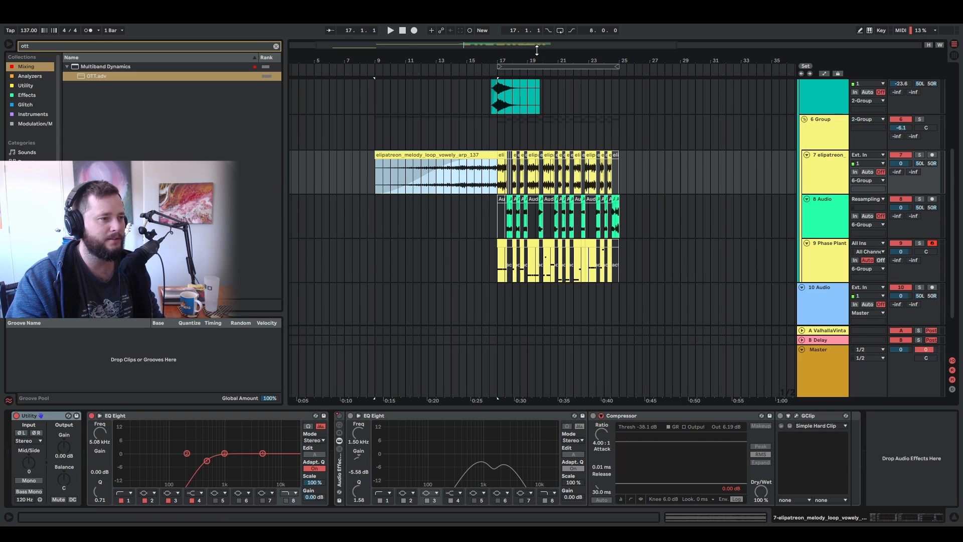
- Examine the chopped melody, resampled audio and Phase Plant clips from bar 17 and play the arrangement from bar 9
left_click_drag(537, 50, 544, 71)
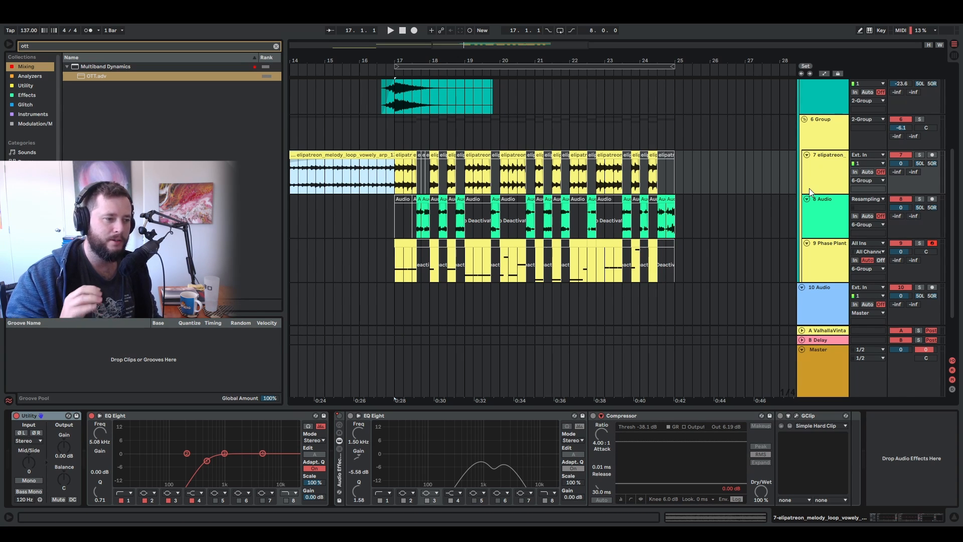
left_click(827, 214)
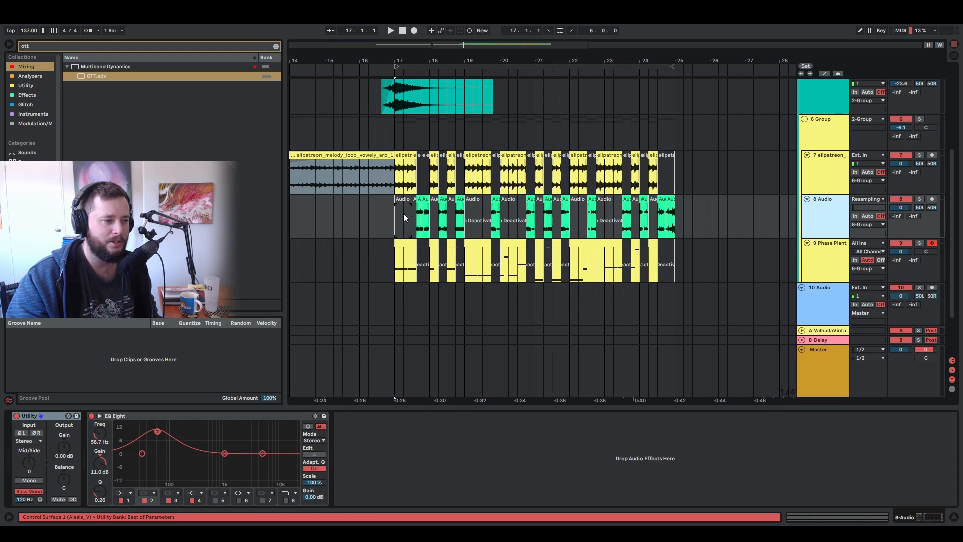
left_click_drag(483, 59, 458, 58)
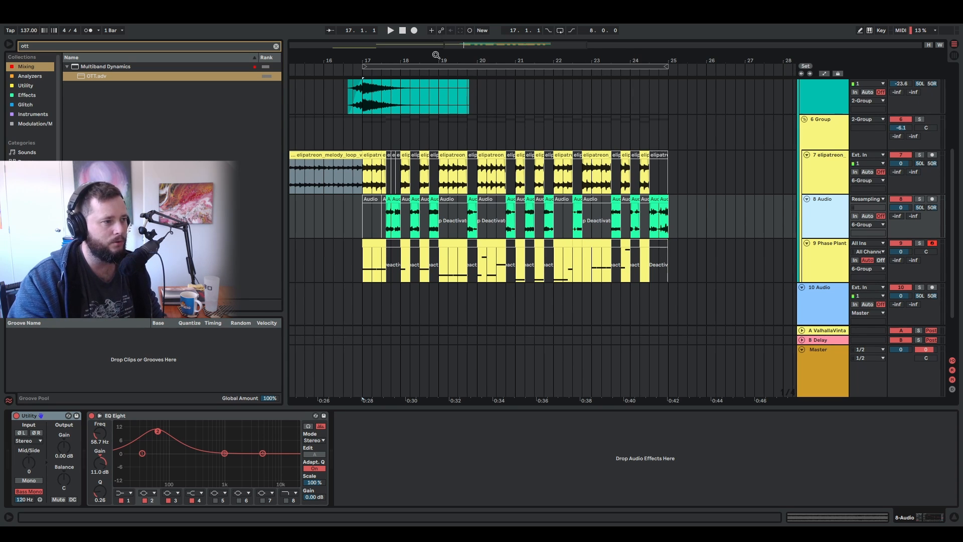
left_click_drag(451, 56, 545, 26)
left_click(360, 177)
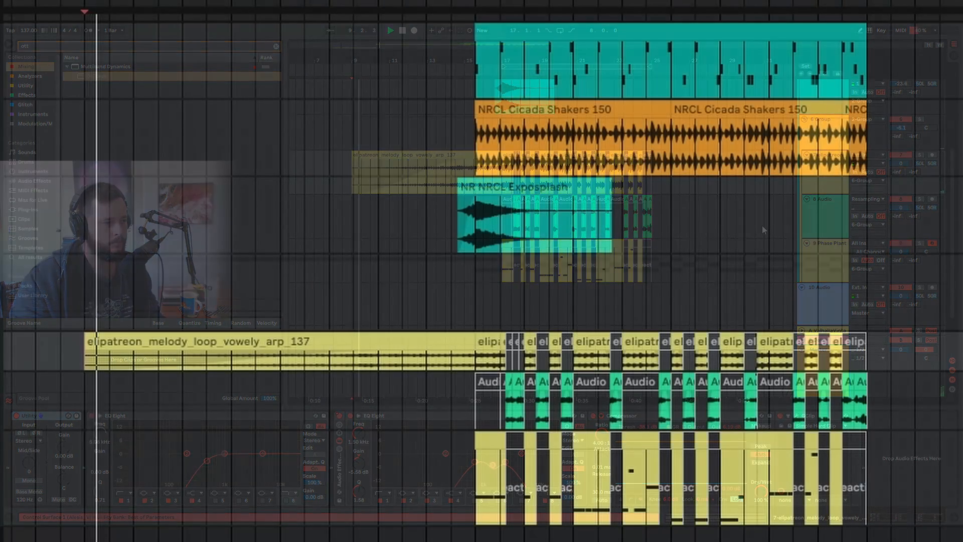